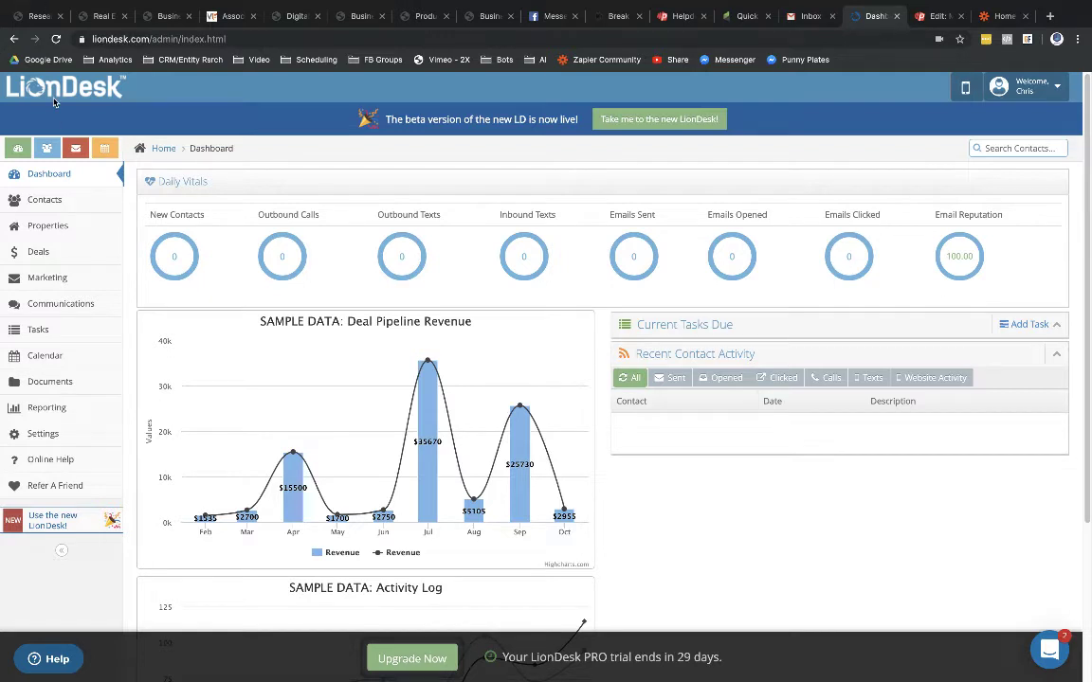
Step: Open LionDesk's Settings page from the Welcome user menu
left_click(1000, 16)
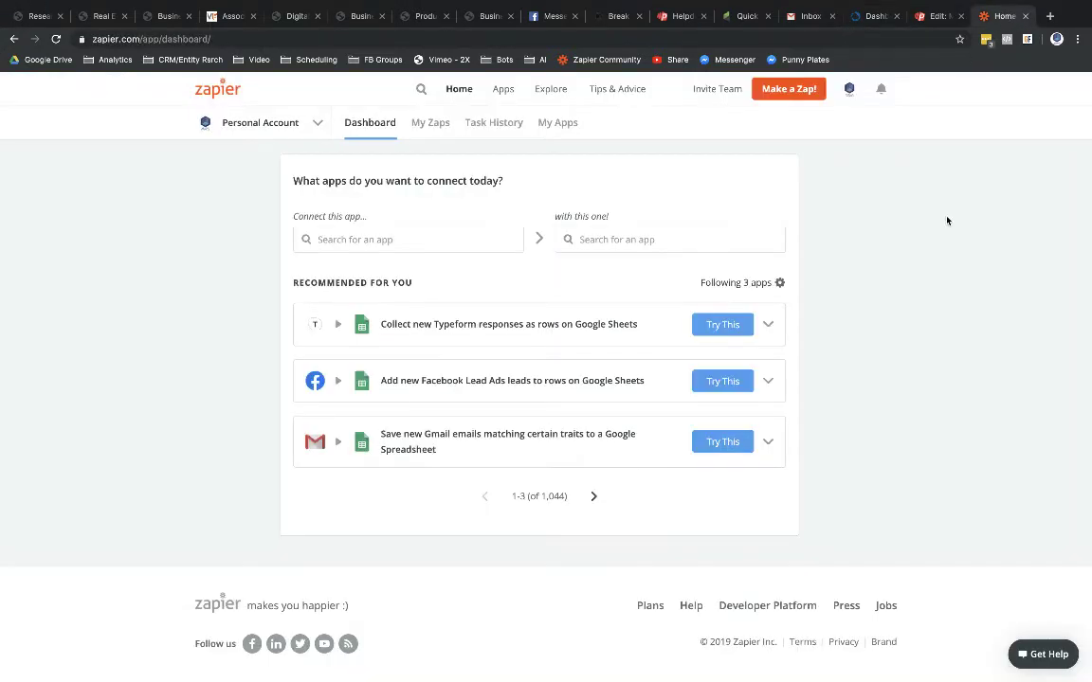
left_click(865, 17)
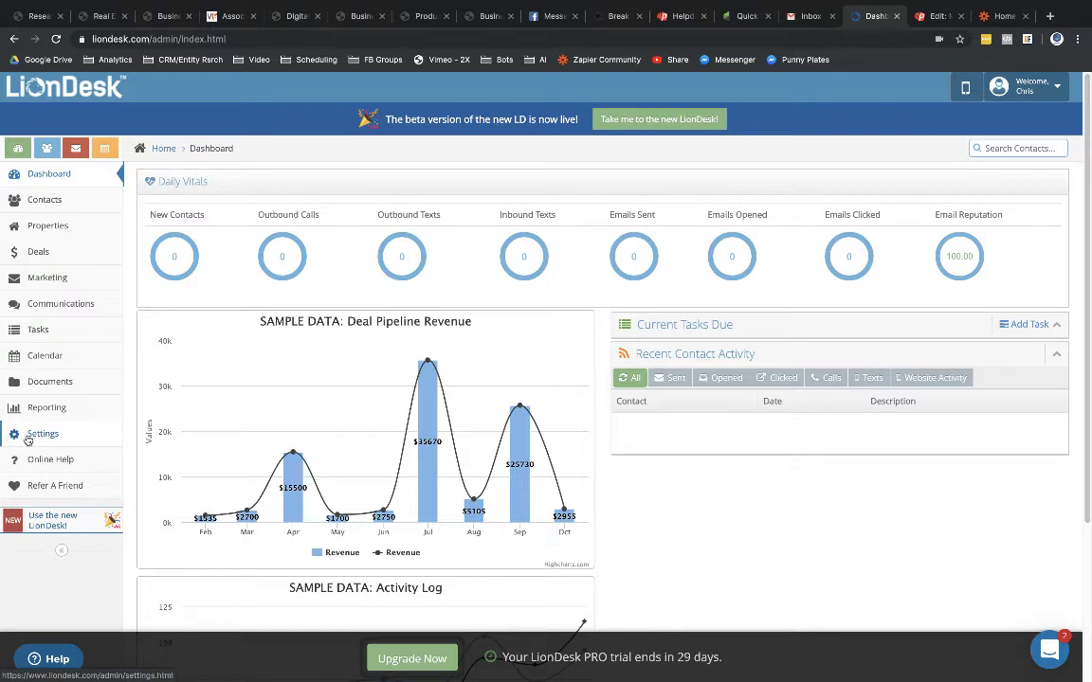
left_click(1042, 86)
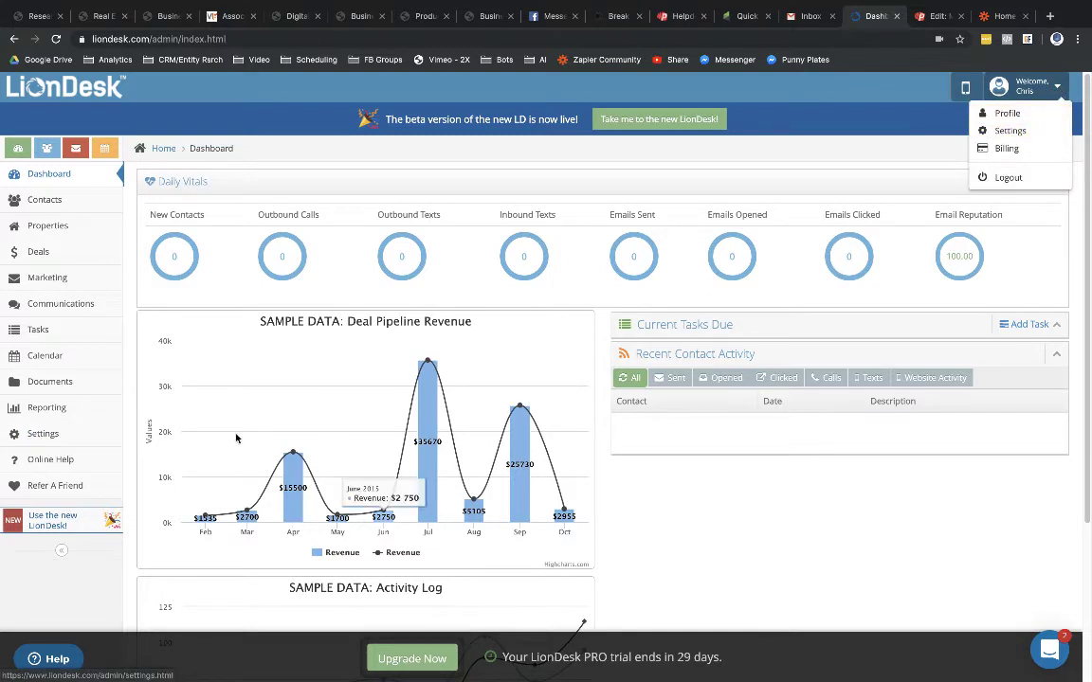
left_click(42, 436)
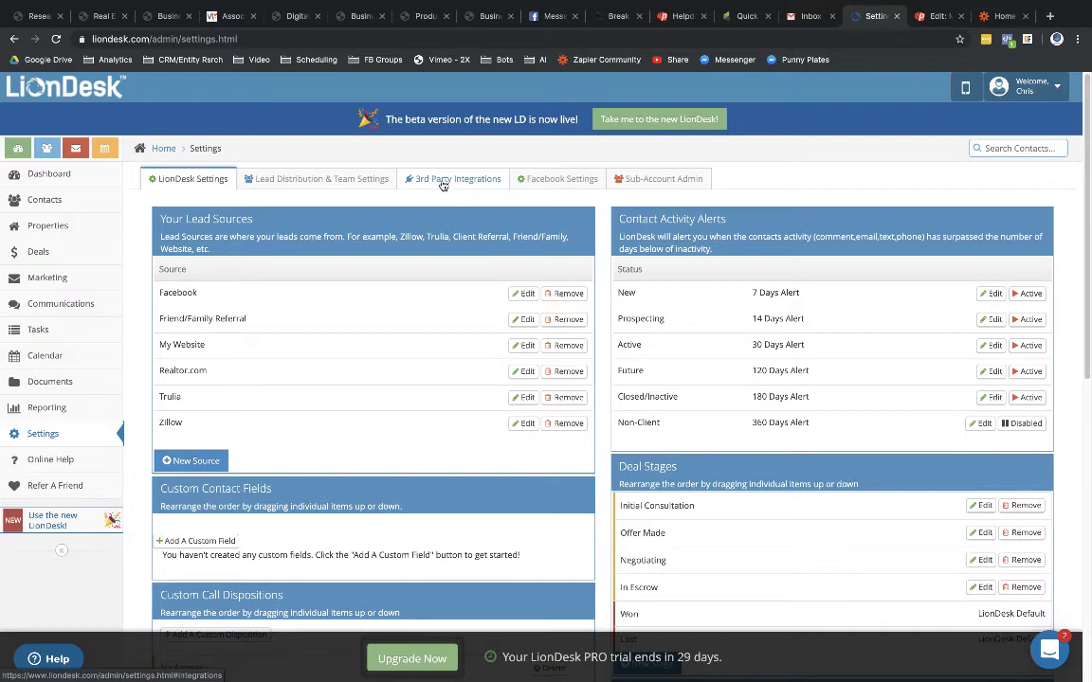
Step: Enable Zapier under 3rd Party Integrations and copy its generated API key
left_click(443, 182)
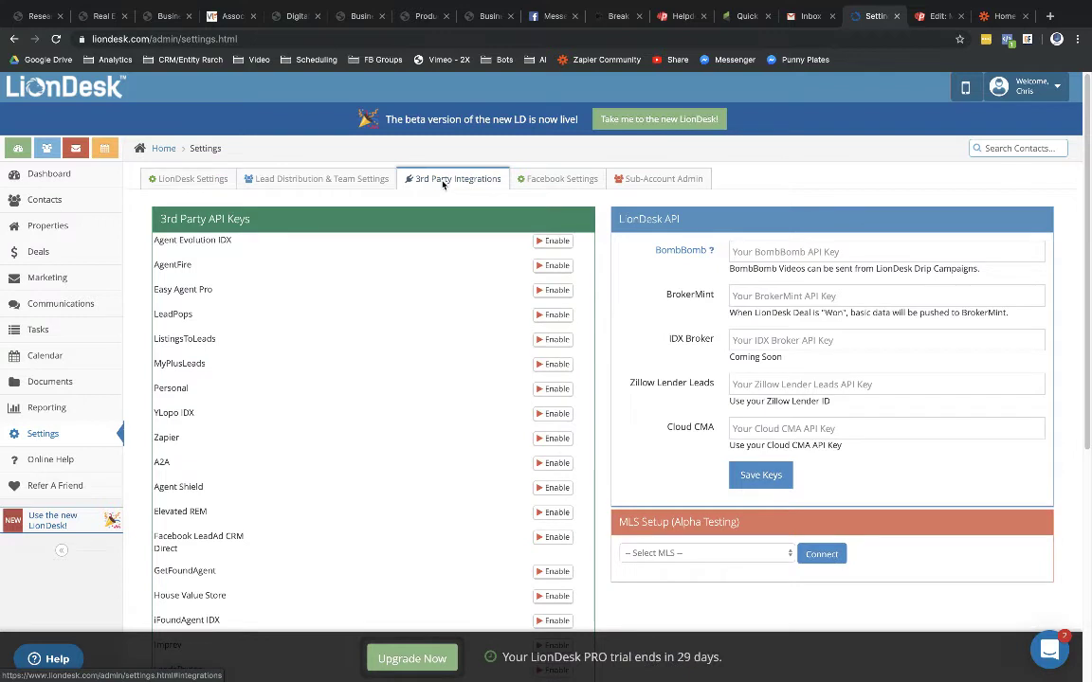
left_click(544, 439)
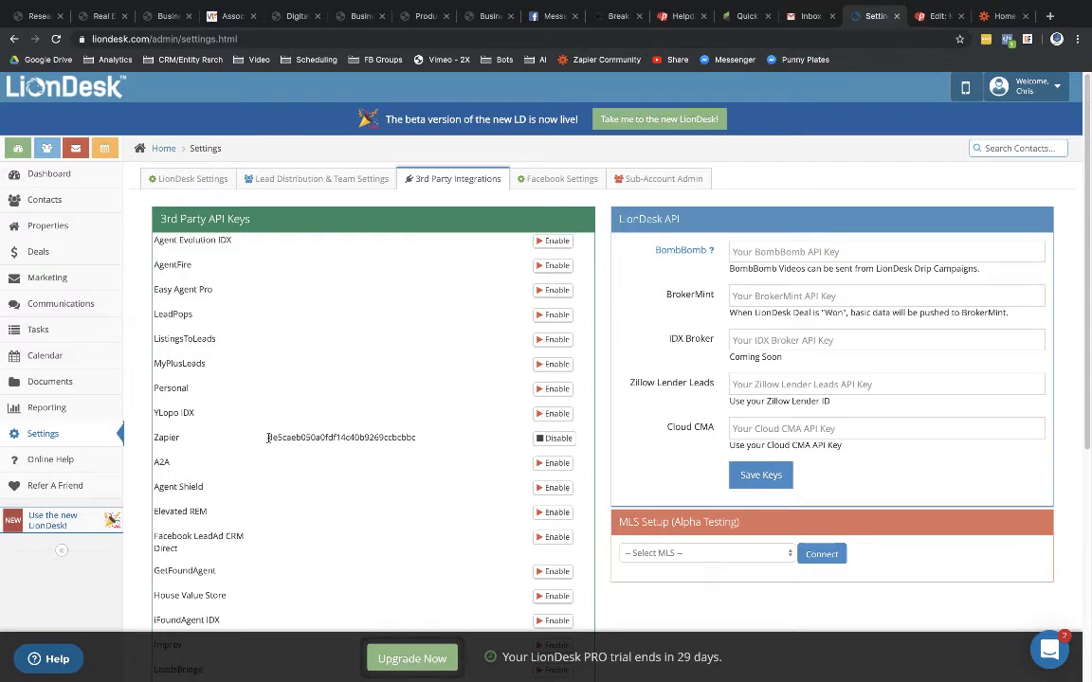
left_click_drag(267, 437, 409, 439)
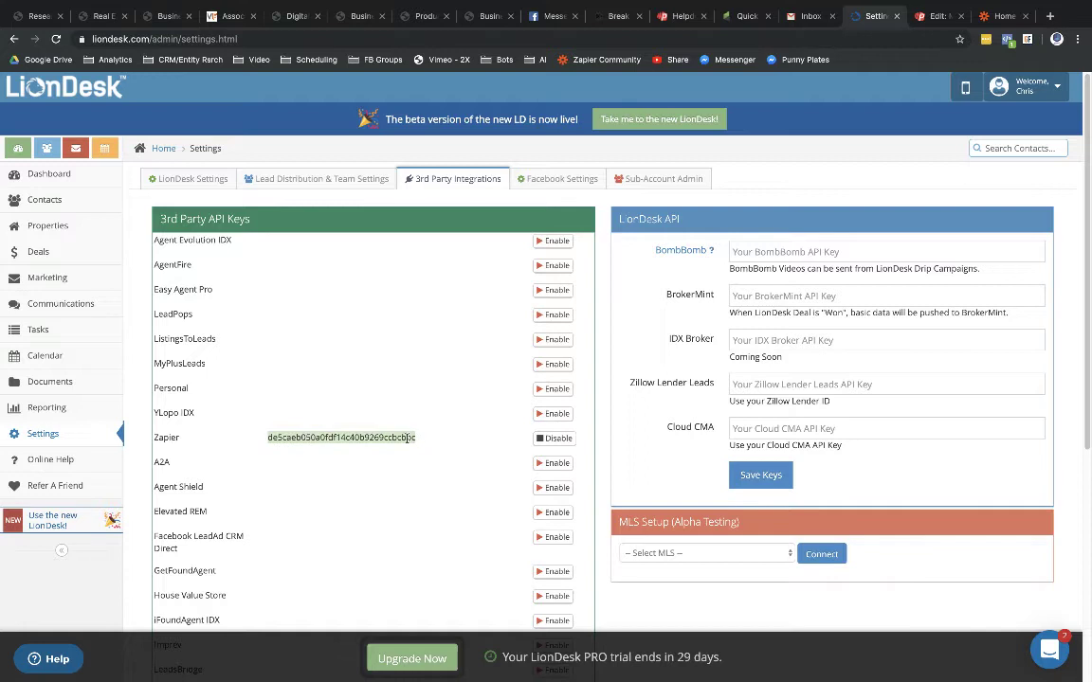
right_click(347, 442)
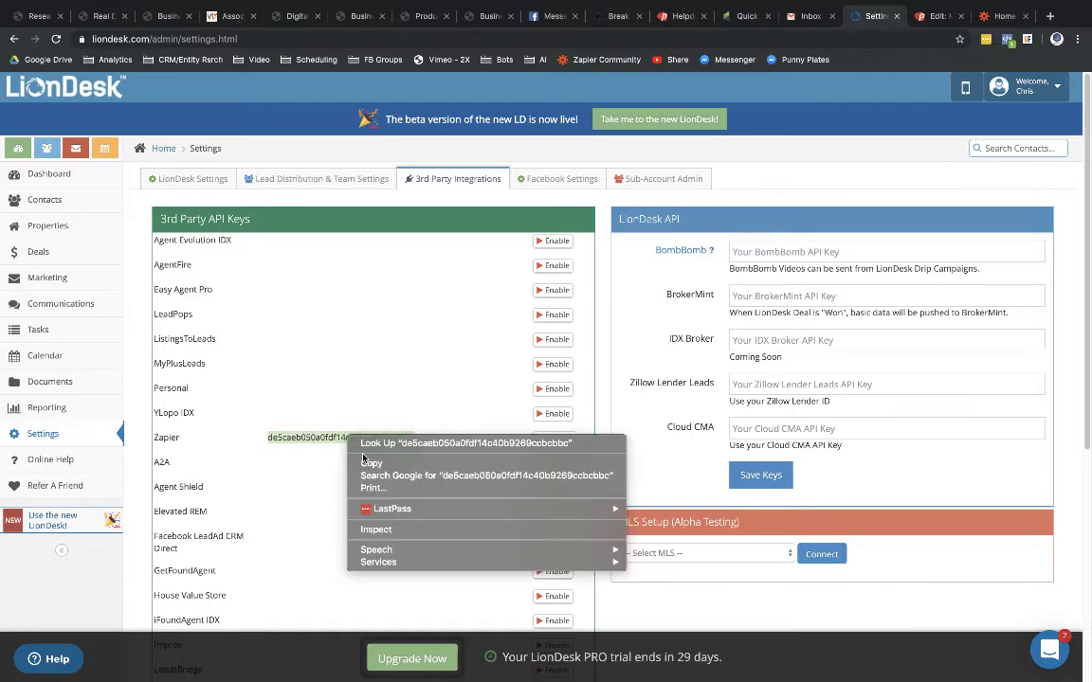
left_click(369, 463)
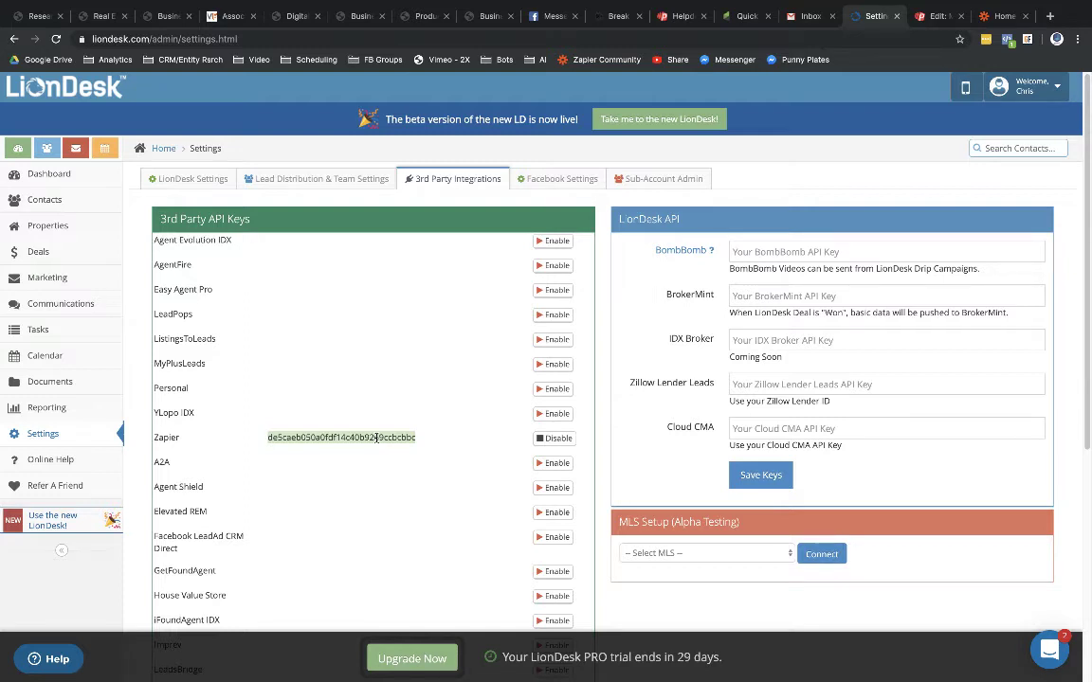
Step: Start connecting a new LionDesk account from Zapier's My Apps page
left_click(981, 23)
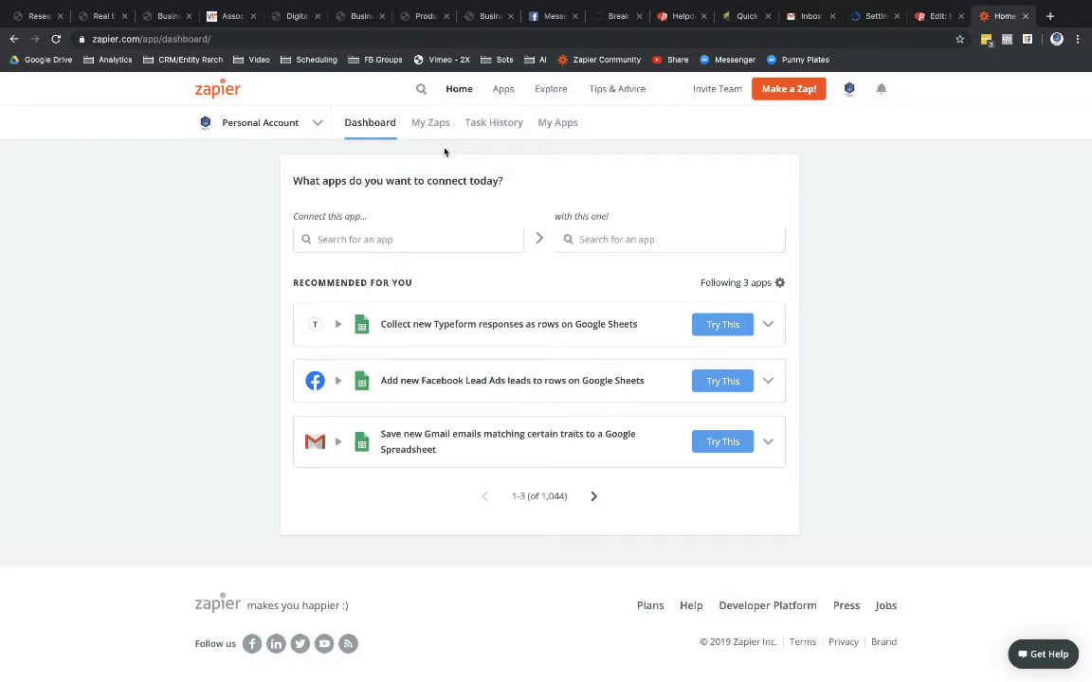
left_click(553, 125)
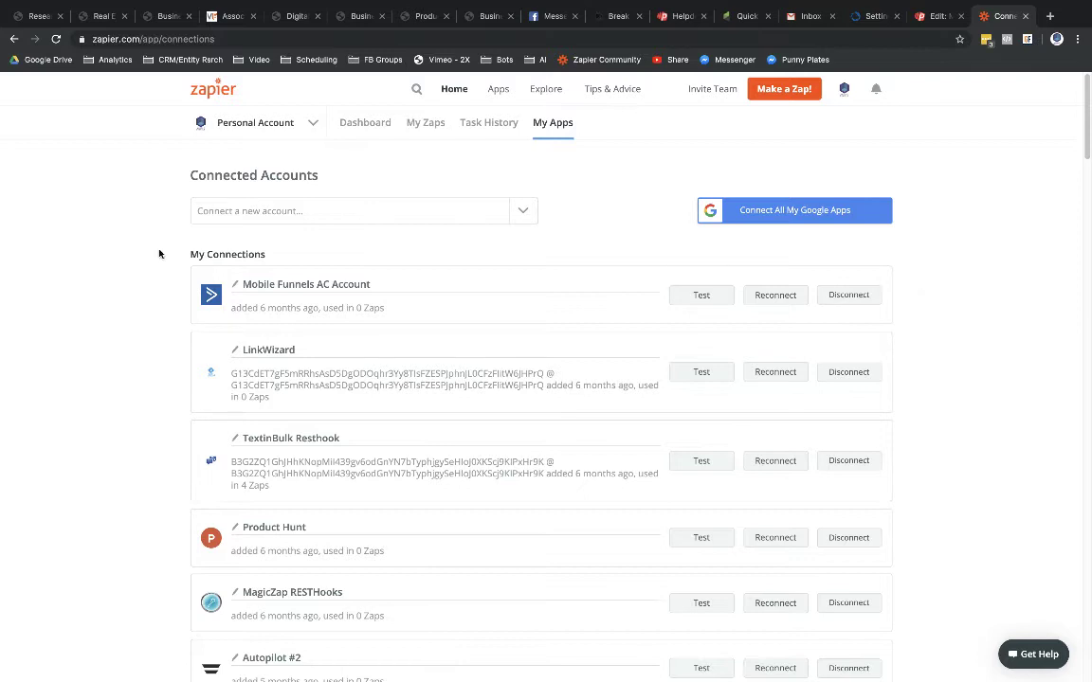
left_click(235, 217)
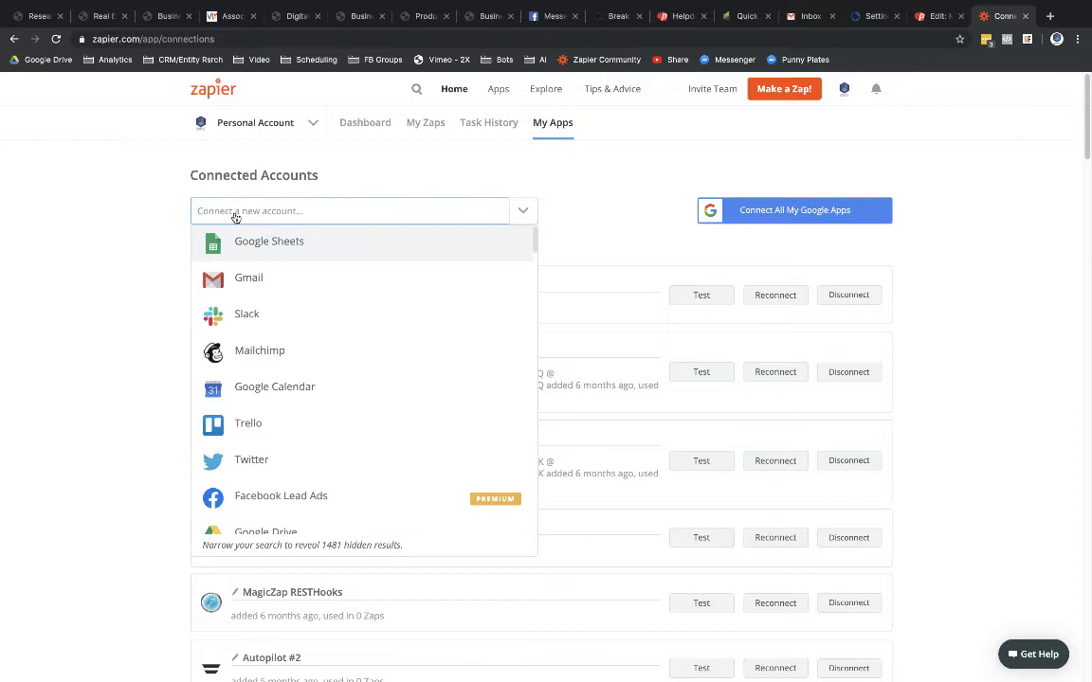
type("liondes")
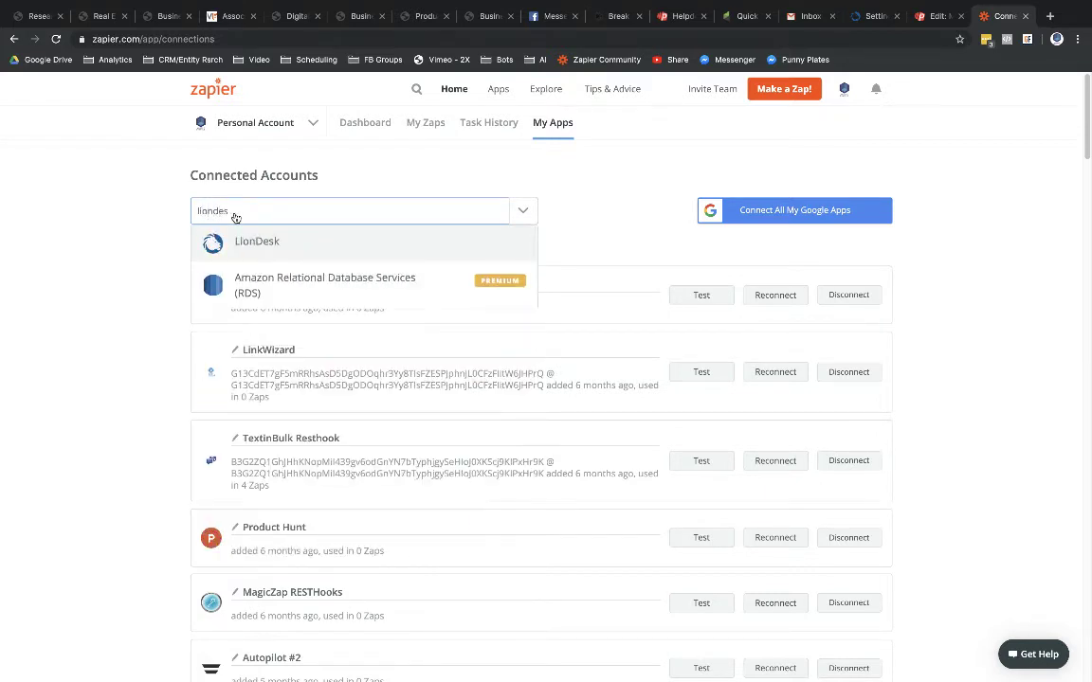
left_click(235, 243)
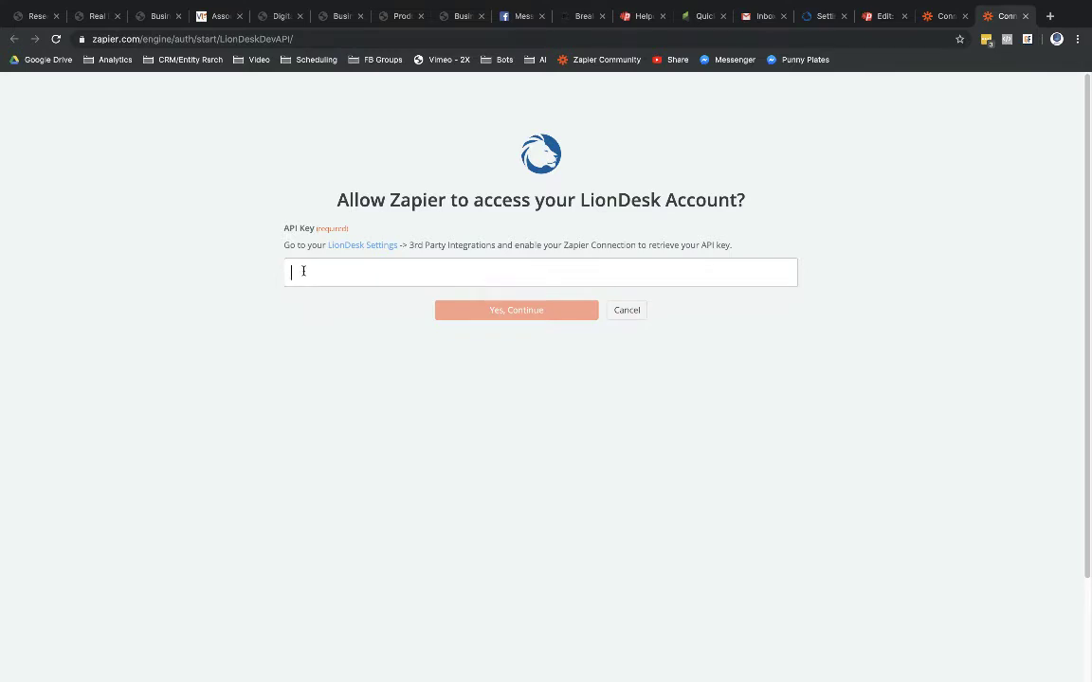
Step: Paste the LionDesk API key and authorise the LionDesk CRM connection
key("super+v")
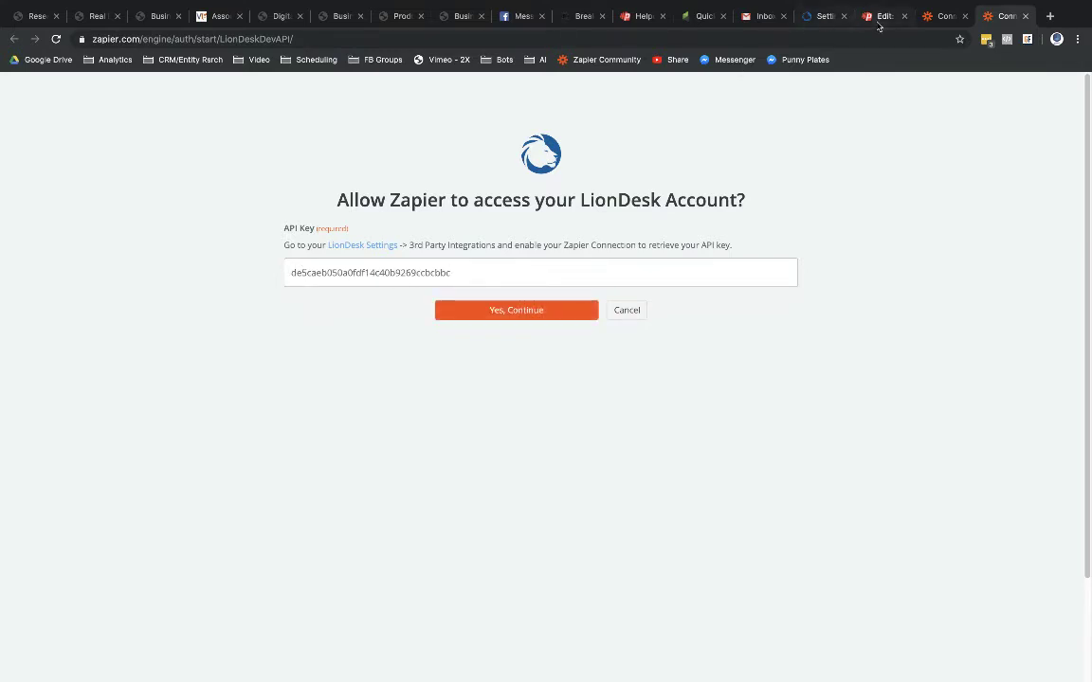
left_click(819, 16)
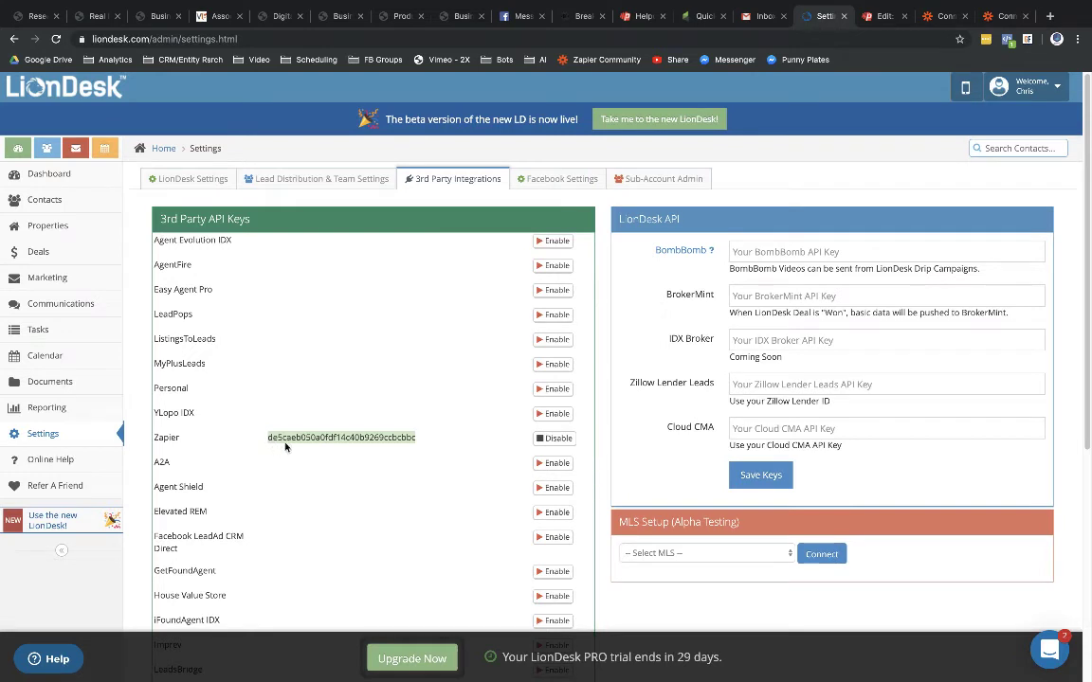
left_click(1007, 16)
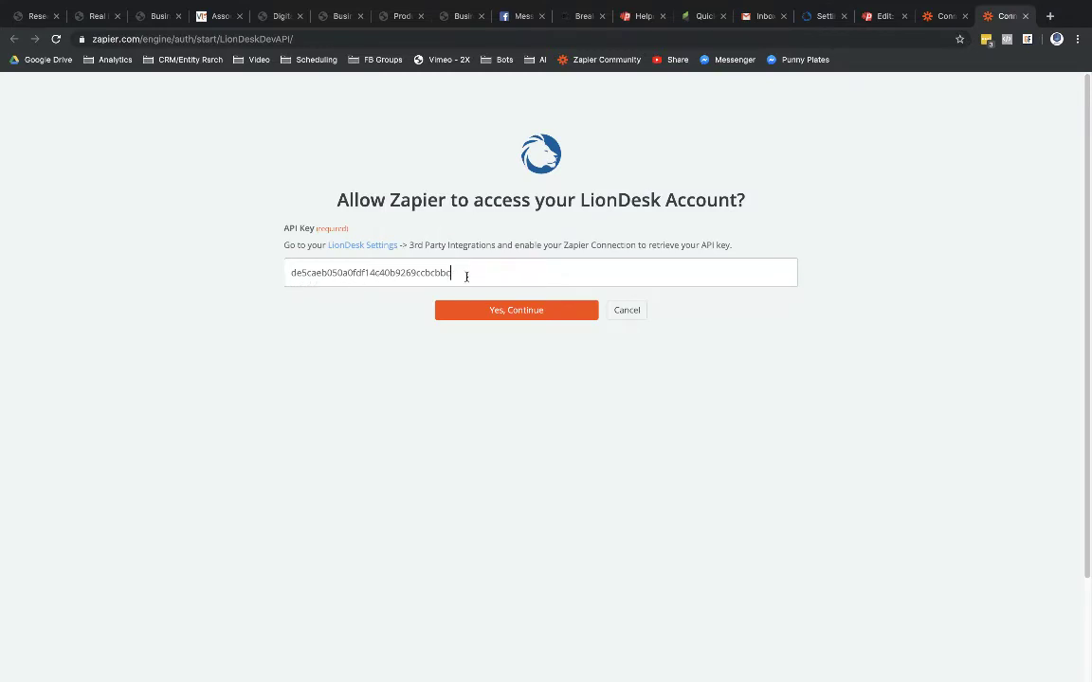
left_click(511, 315)
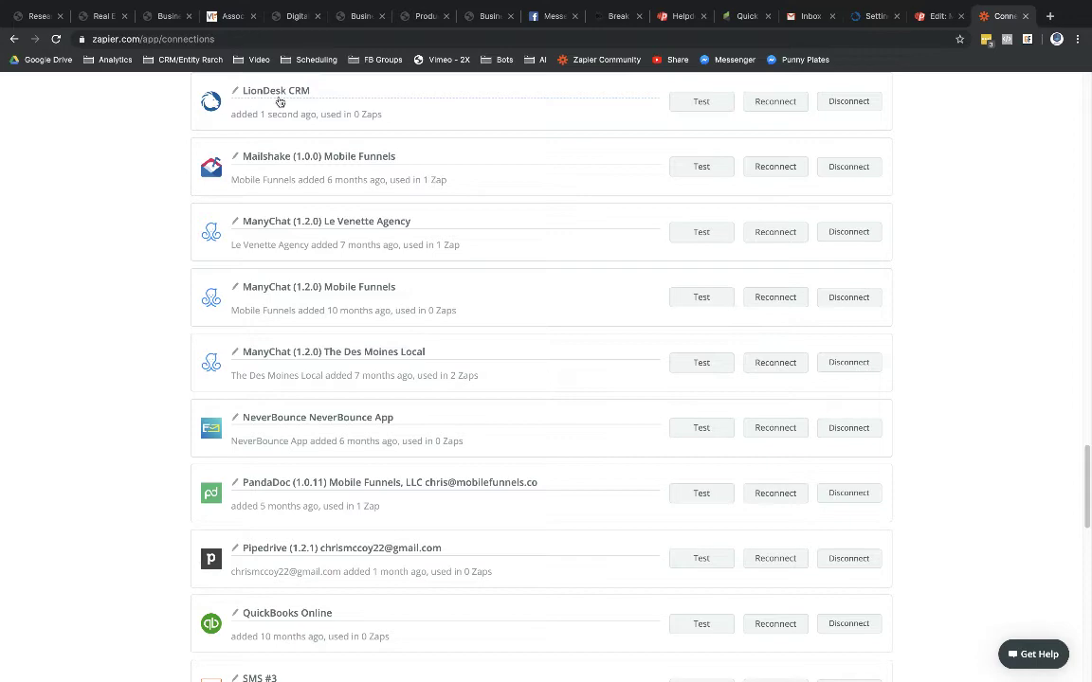
scroll(1051, 178, "up", 15)
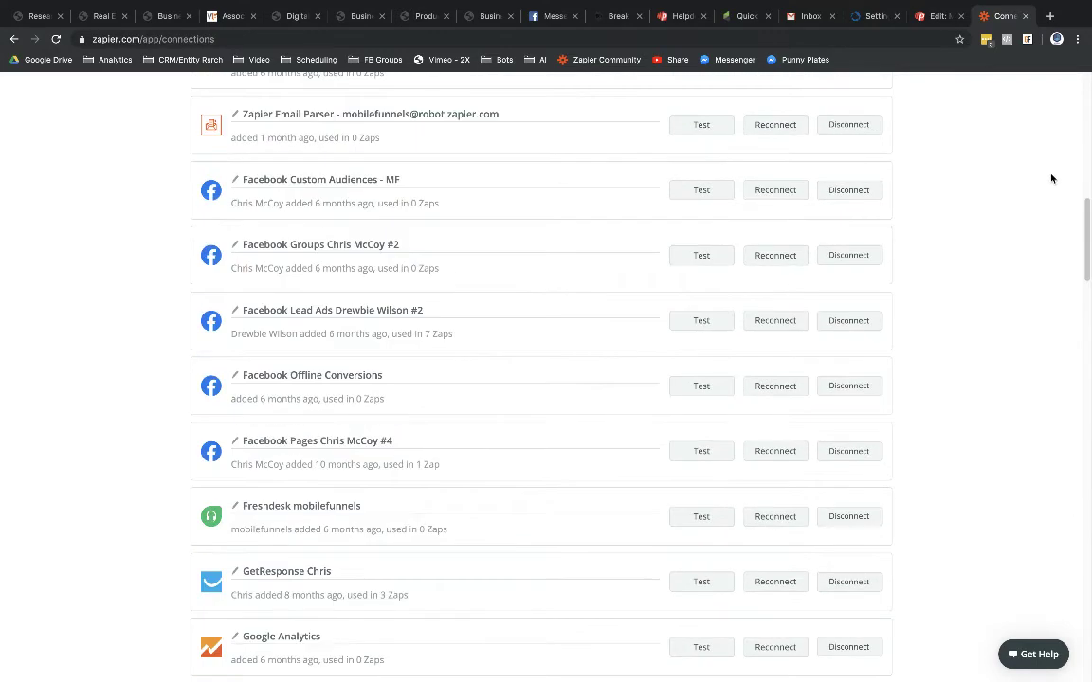
scroll(1051, 178, "up", 15)
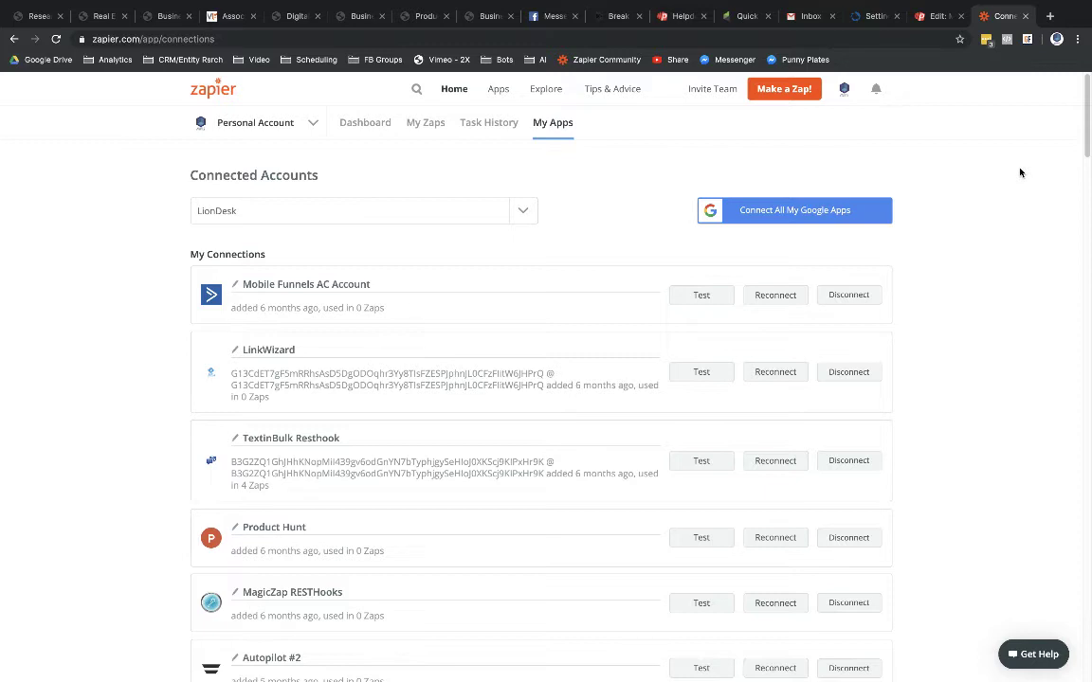
Step: Go to the empty LionDesk Contacts list via the Dashboard
left_click(867, 17)
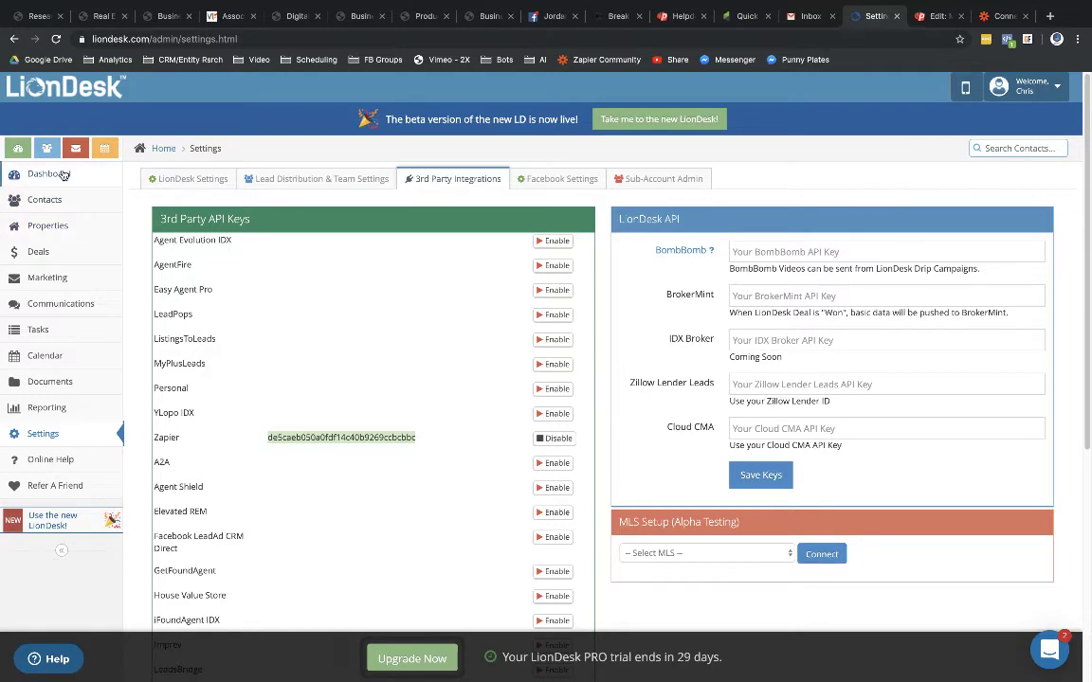
left_click(63, 174)
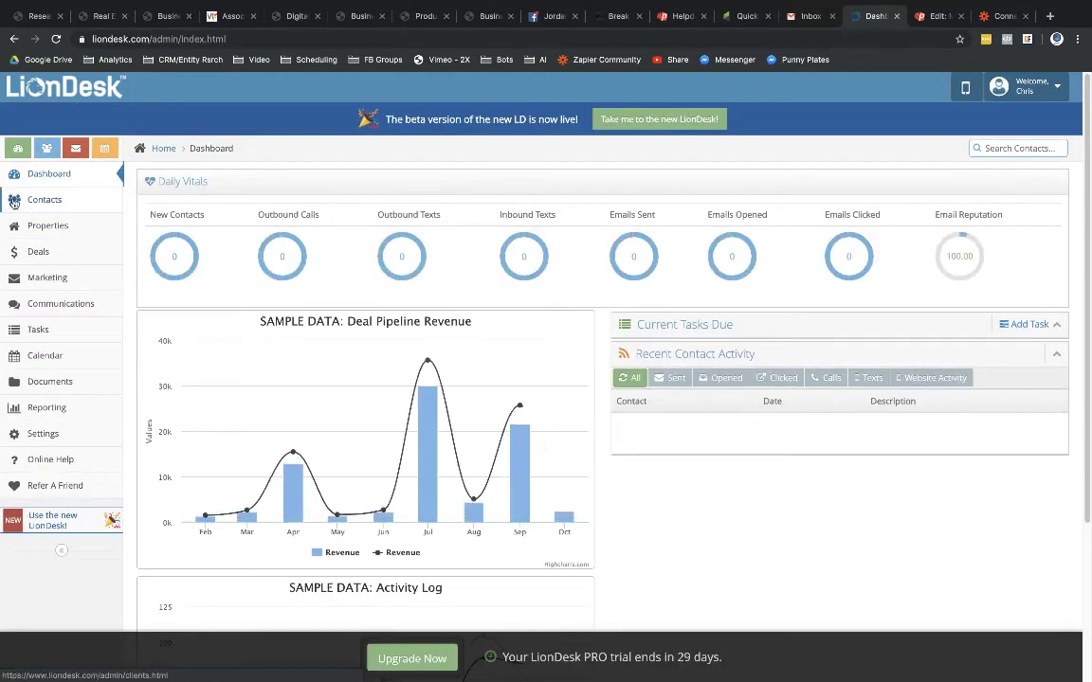
left_click(33, 203)
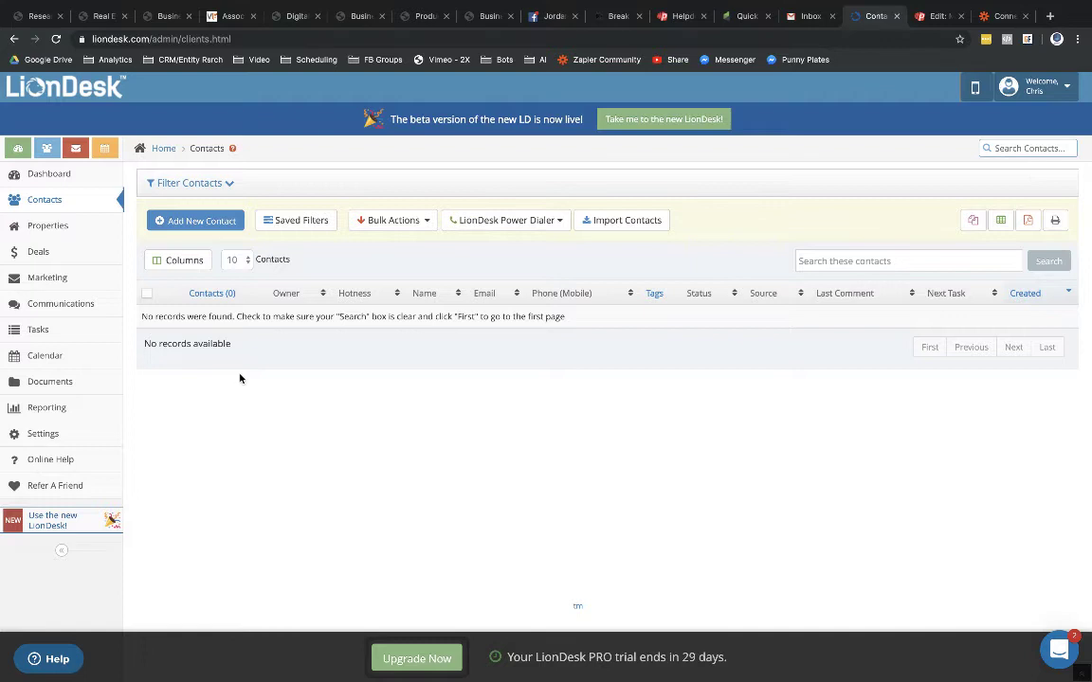
Step: Set the new Zap's trigger to Webhooks by Zapier with the Catch Hook event
left_click(1002, 17)
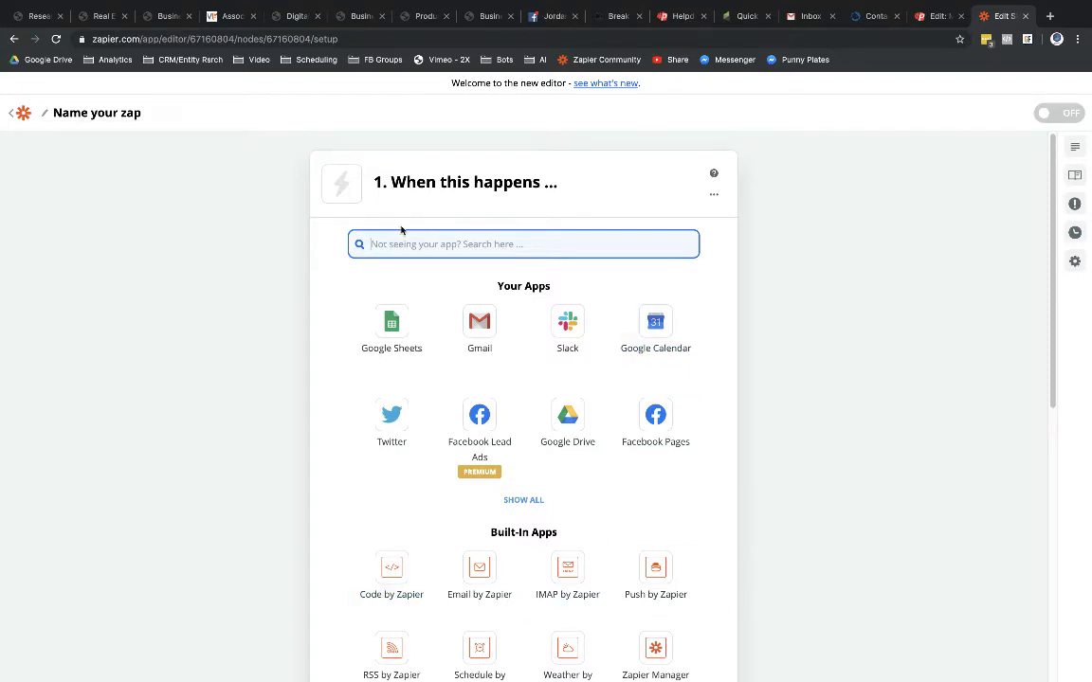
type("webho")
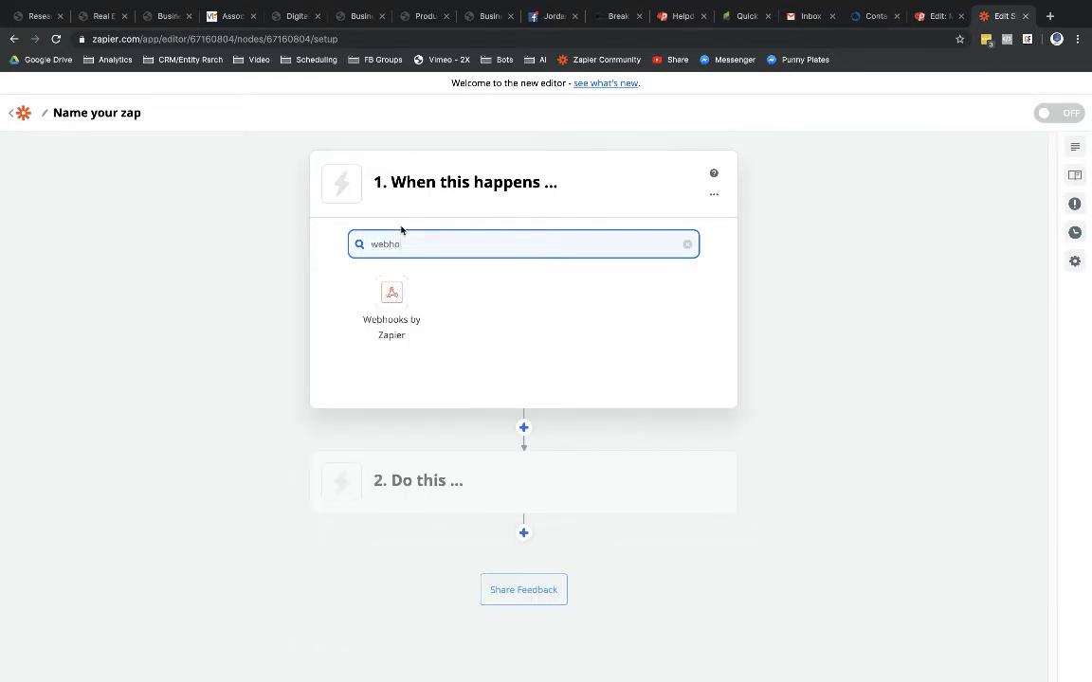
left_click(386, 326)
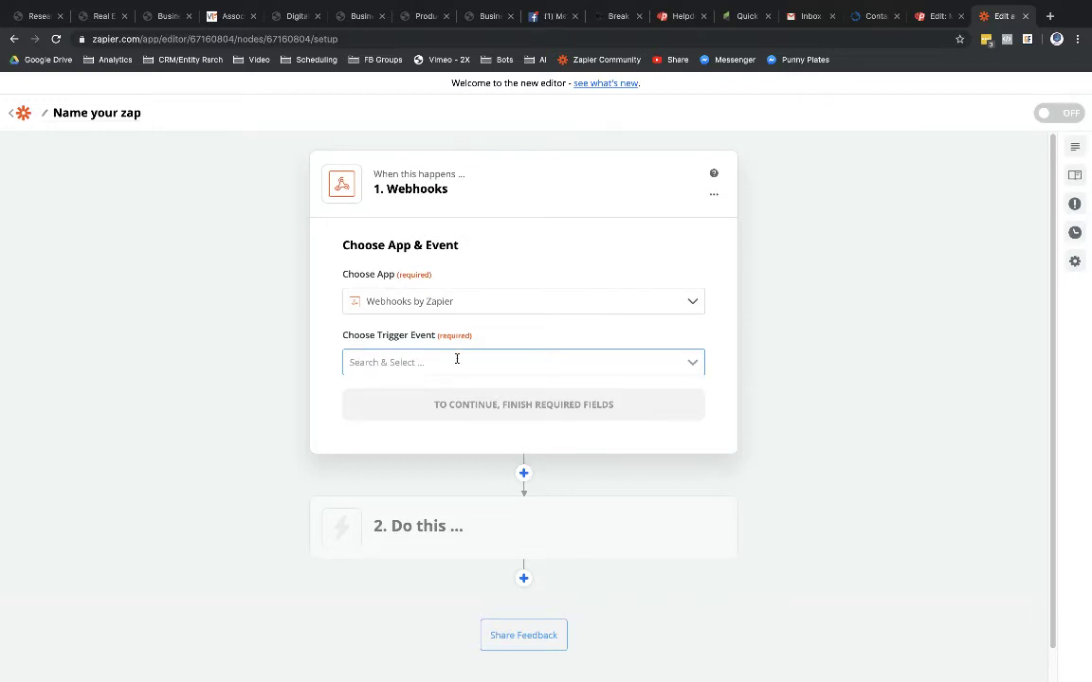
left_click(696, 366)
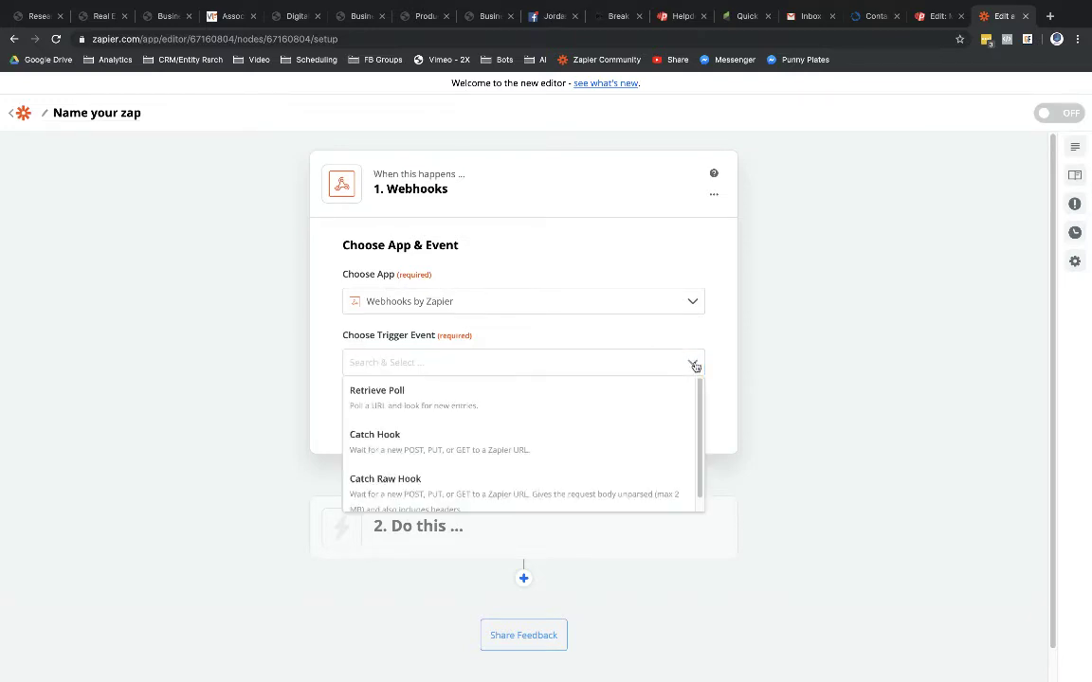
left_click(380, 444)
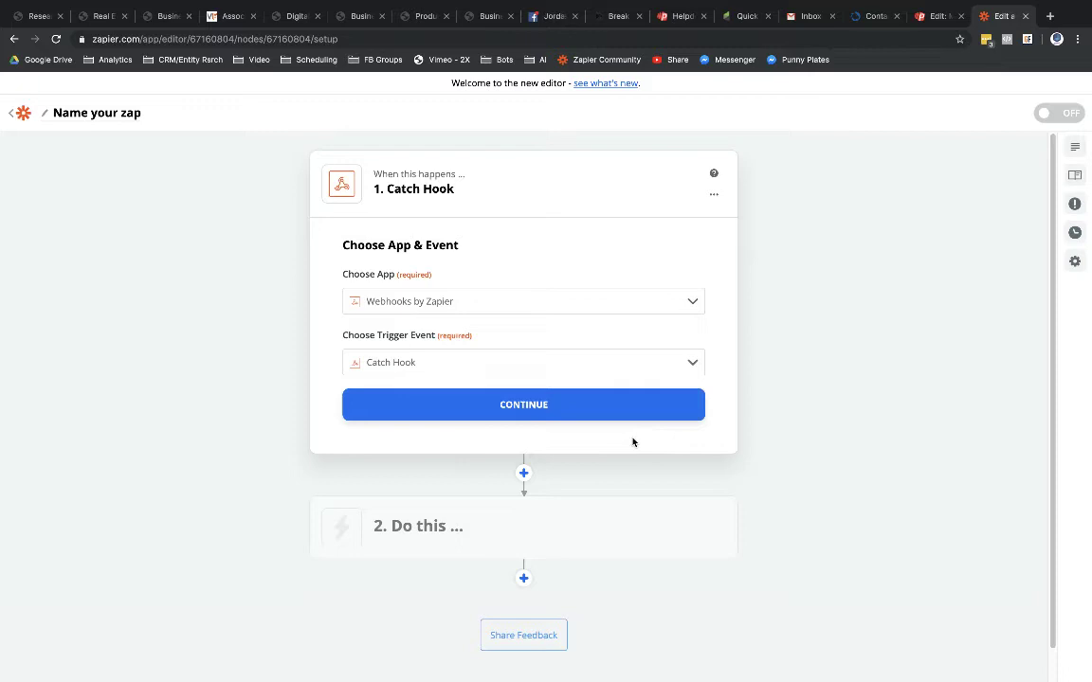
left_click(516, 407)
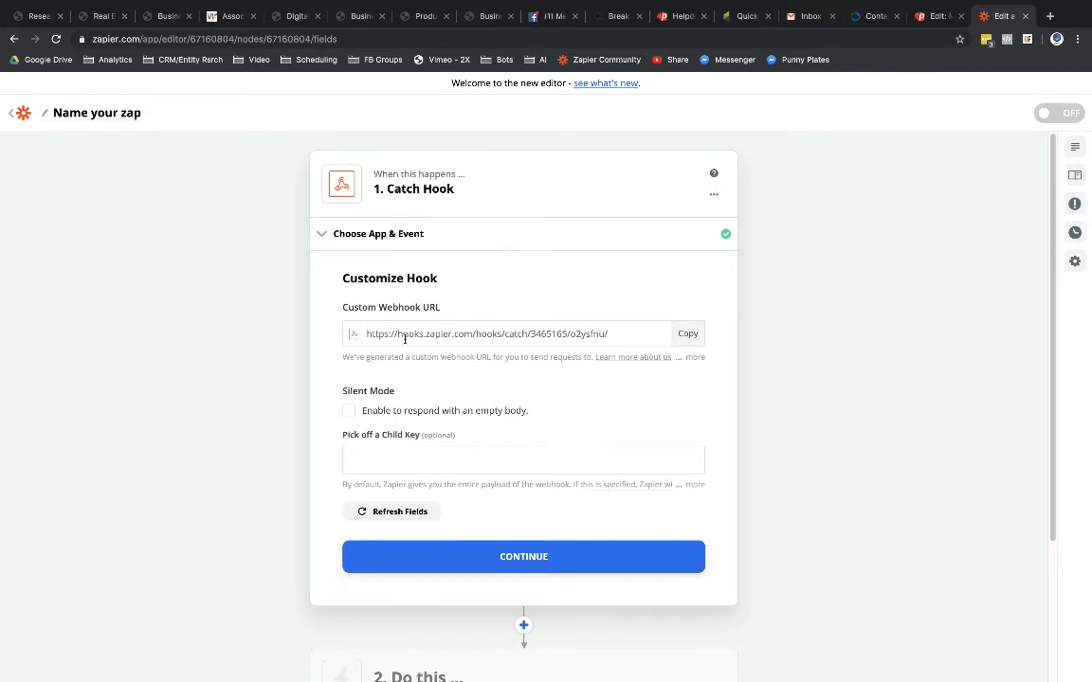
Step: Copy the zap's Custom Webhook URL and bring up the Phonesites page editor
left_click(691, 335)
left_click(935, 17)
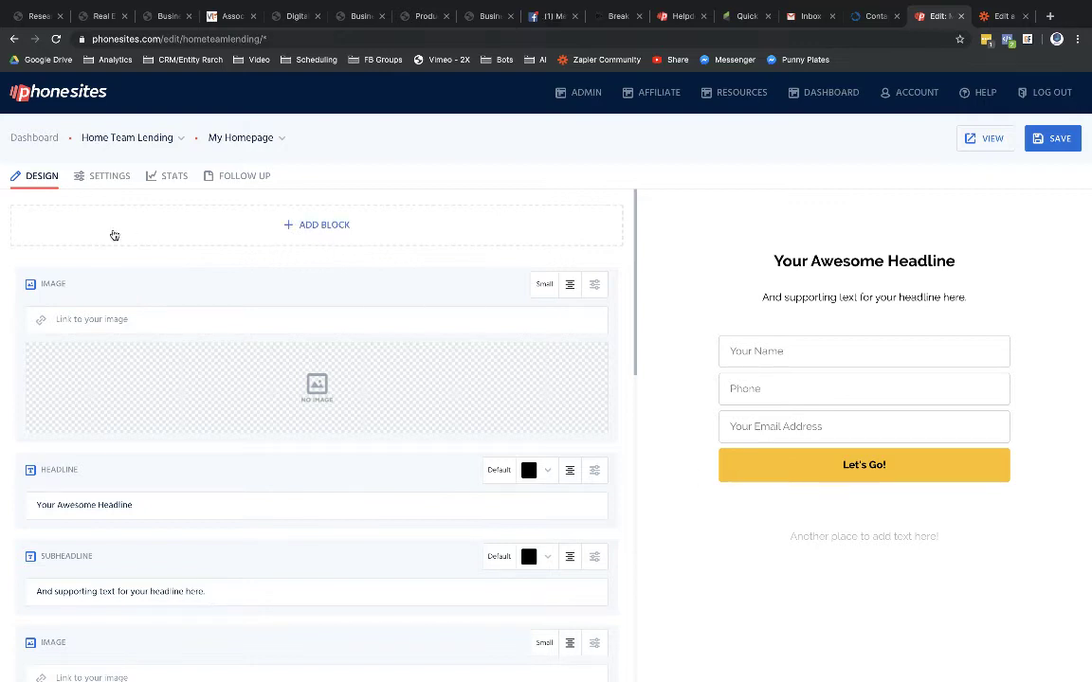
Step: Paste the Zapier catch-hook URL into POST Webhook(s), save, and open the live page
left_click(88, 179)
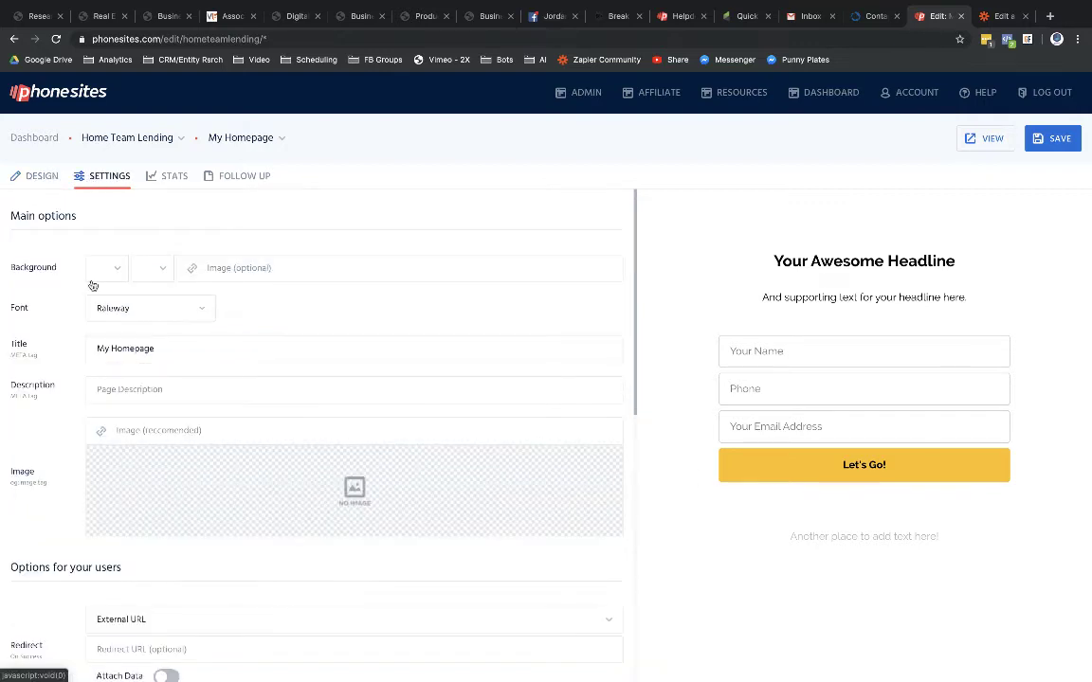
scroll(90, 290, "down", 2)
scroll(89, 289, "down", 5)
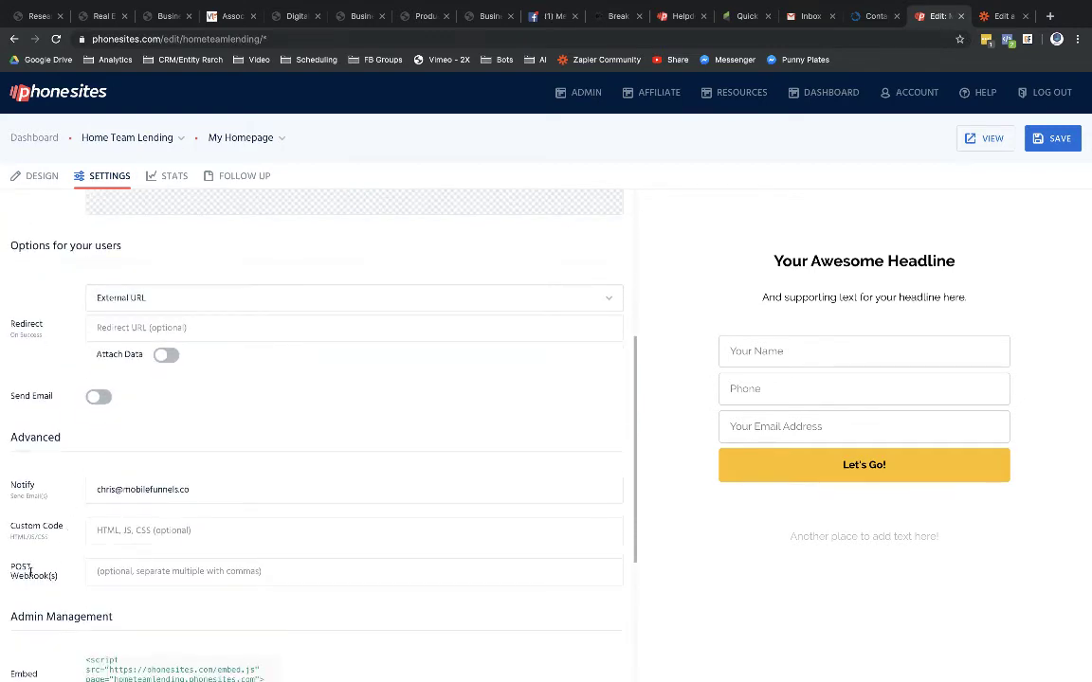
left_click(100, 571)
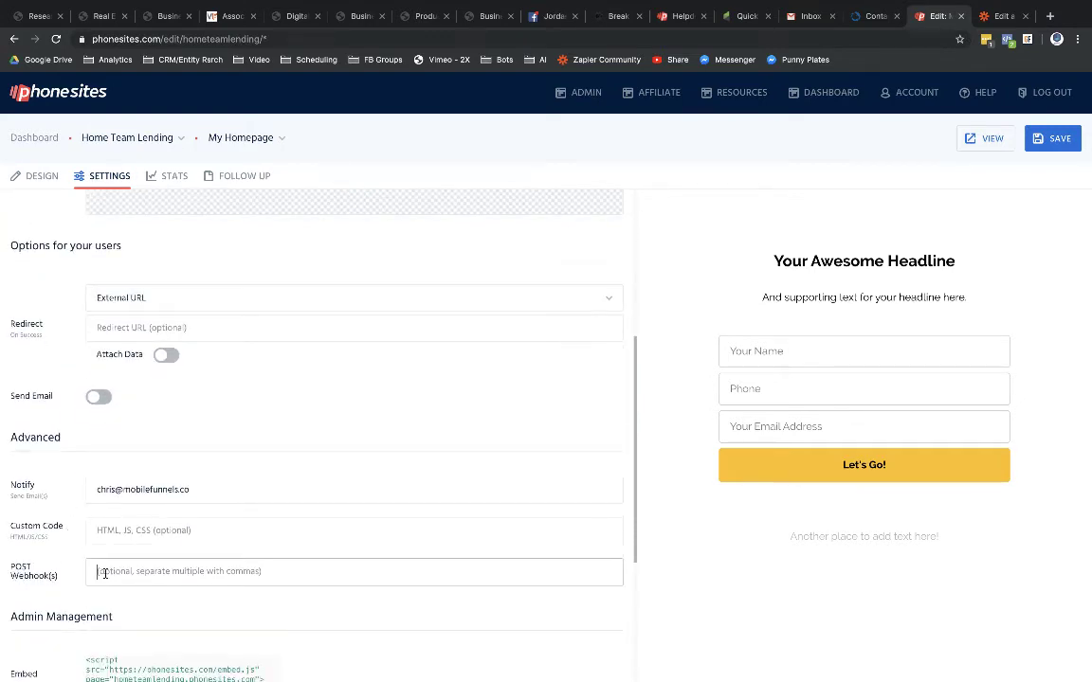
key("ctrl+v")
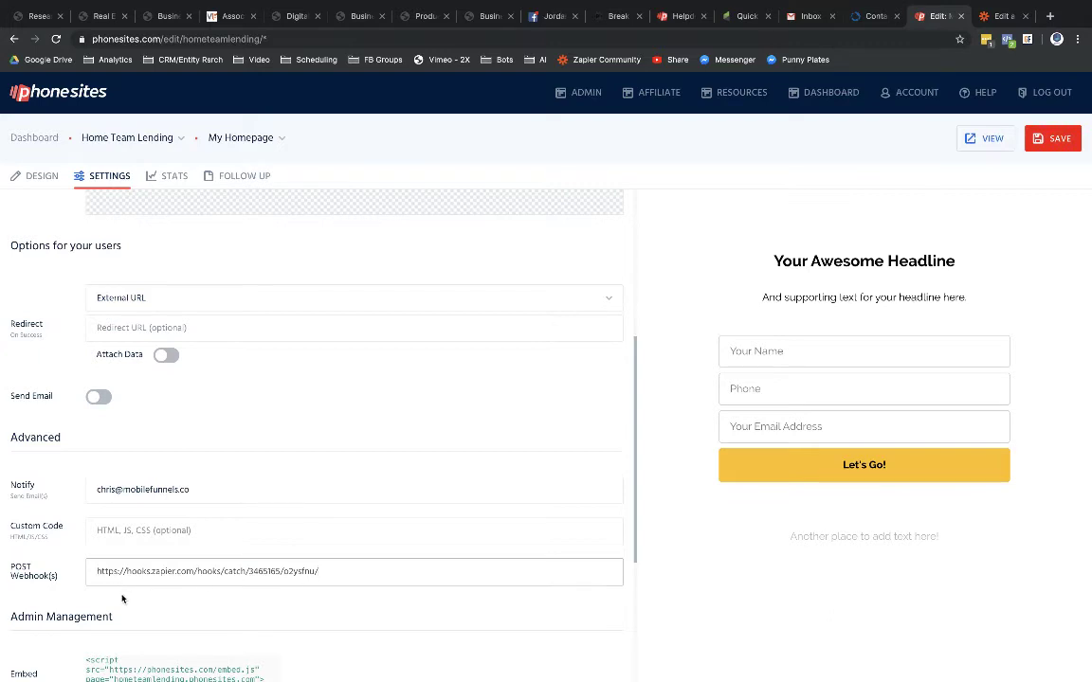
left_click(1053, 138)
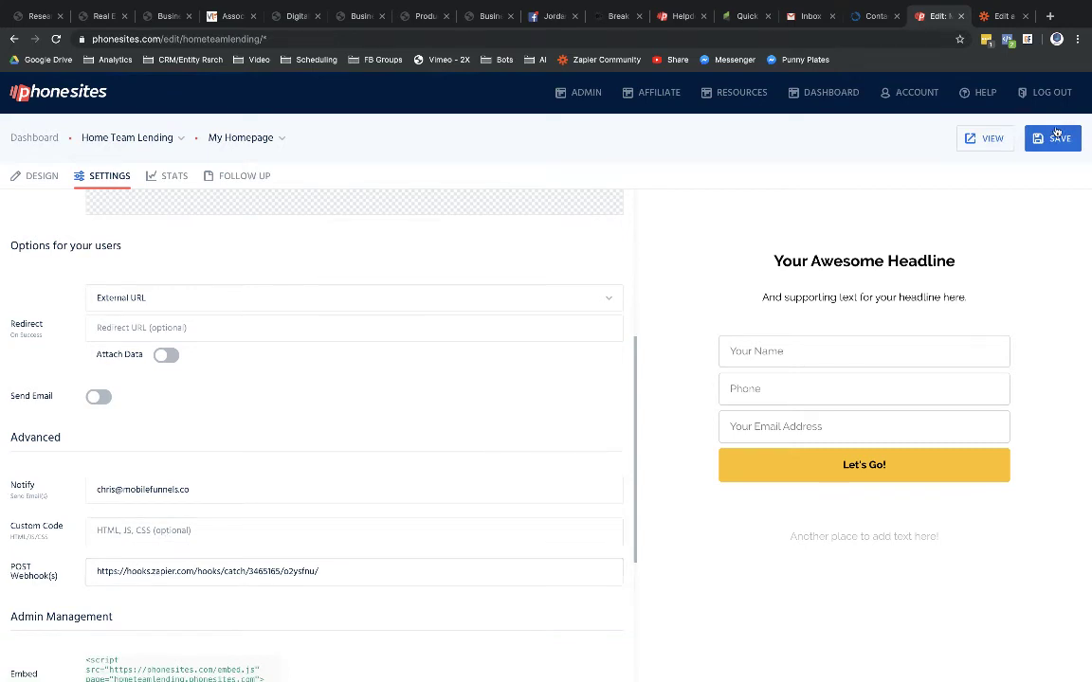
left_click(987, 146)
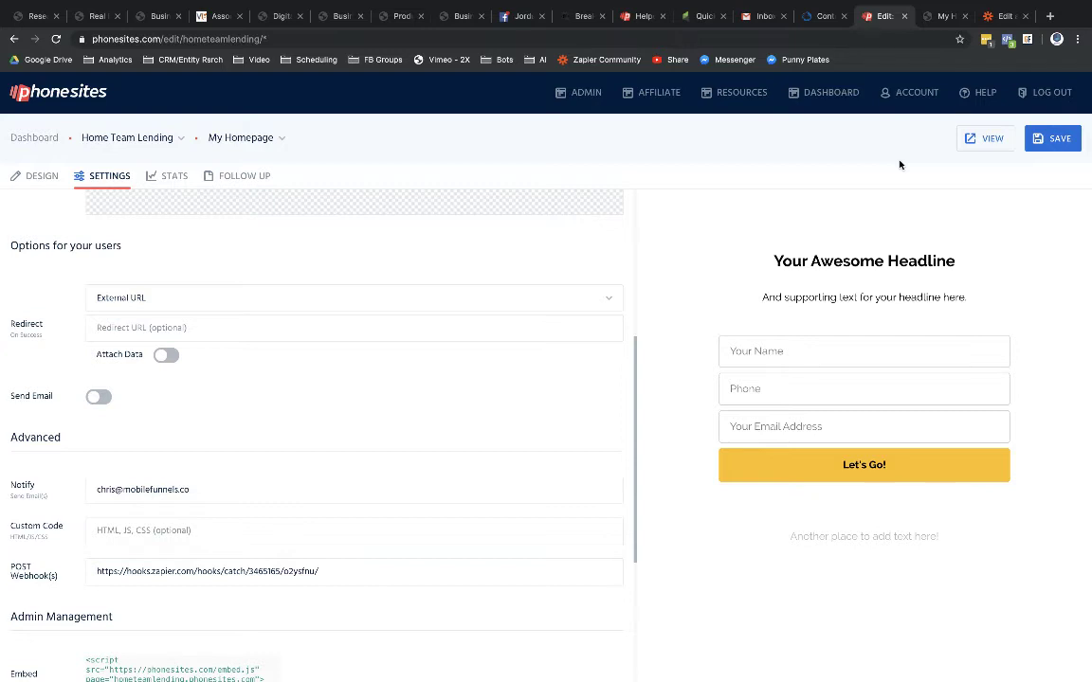
Step: Complete the Customize Hook step and start testing for a Phonesites submission
left_click(941, 16)
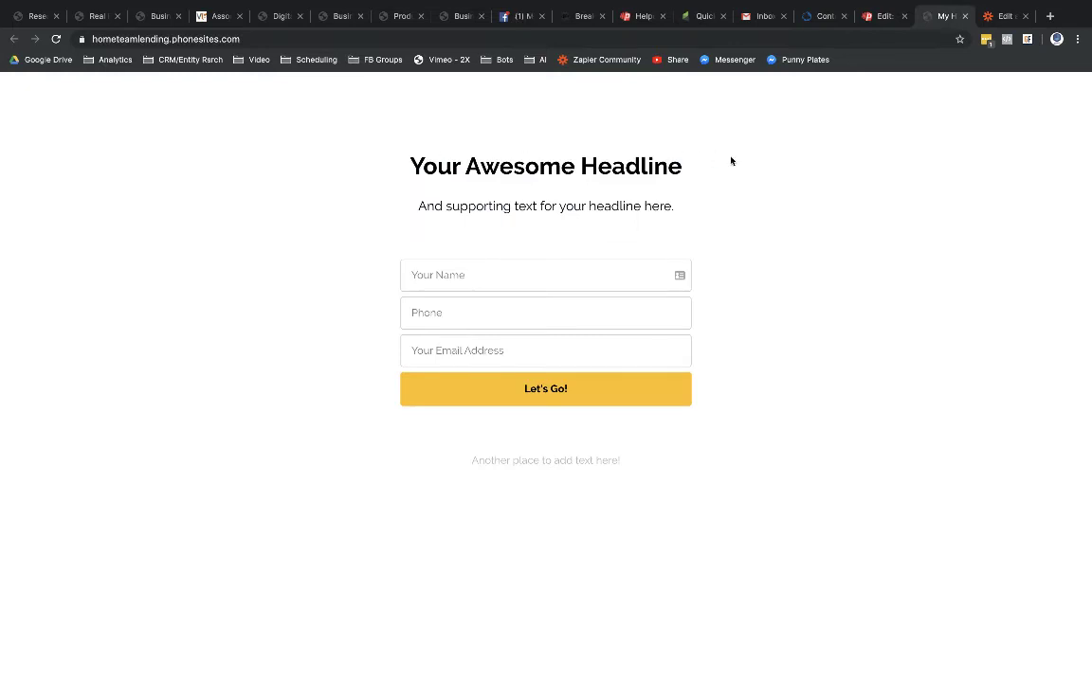
left_click(994, 13)
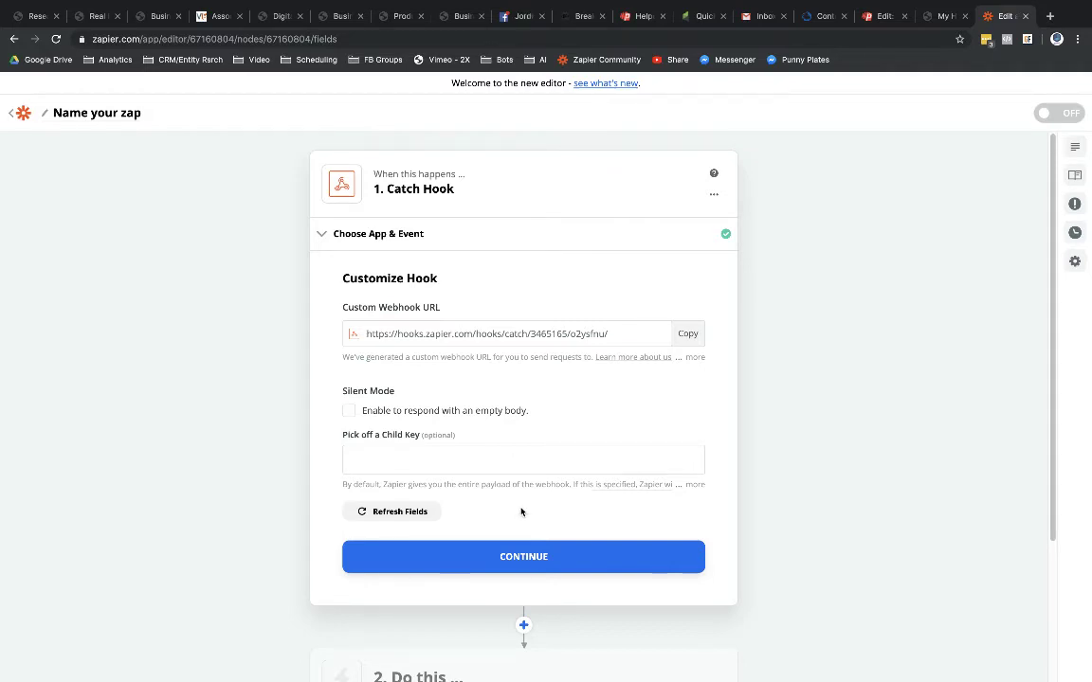
left_click(943, 16)
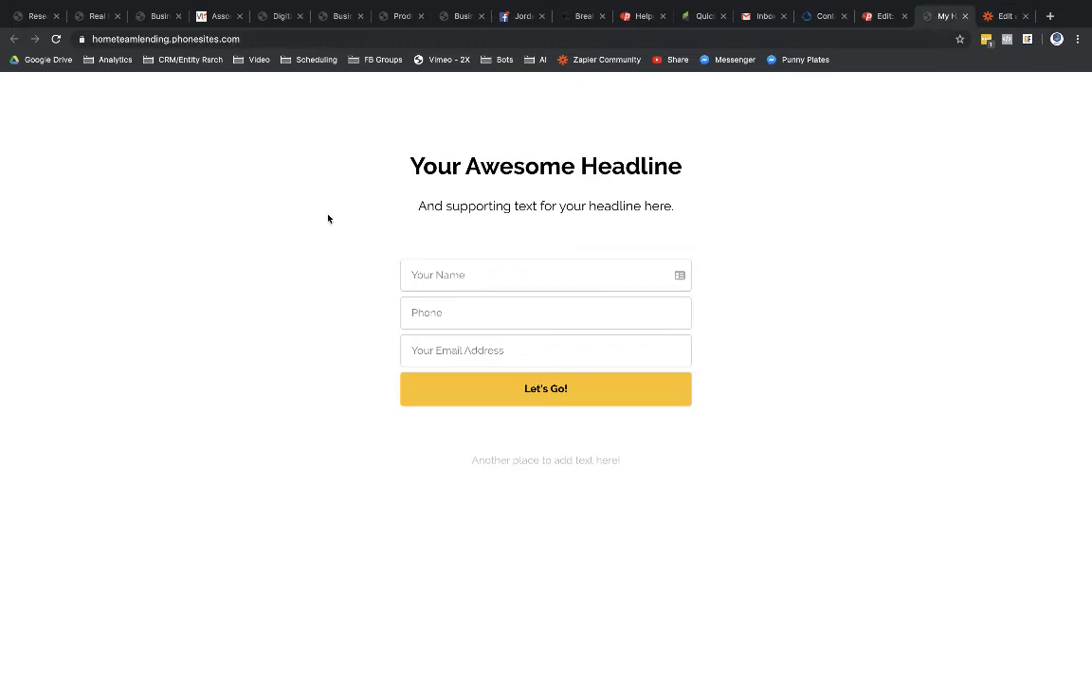
left_click(1001, 16)
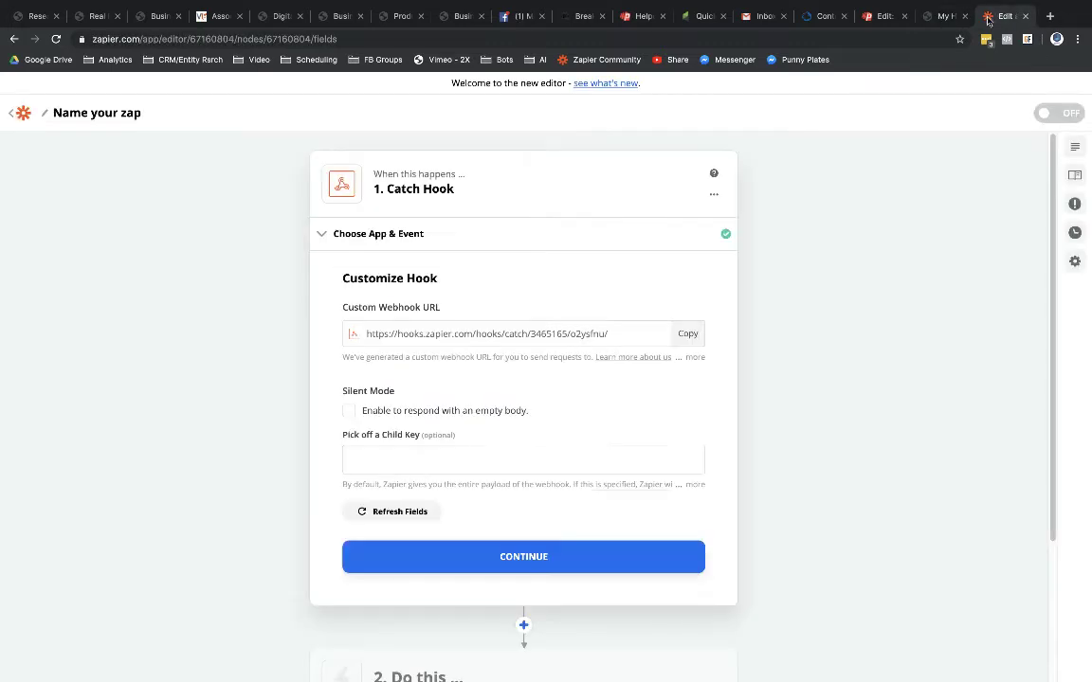
left_click(513, 559)
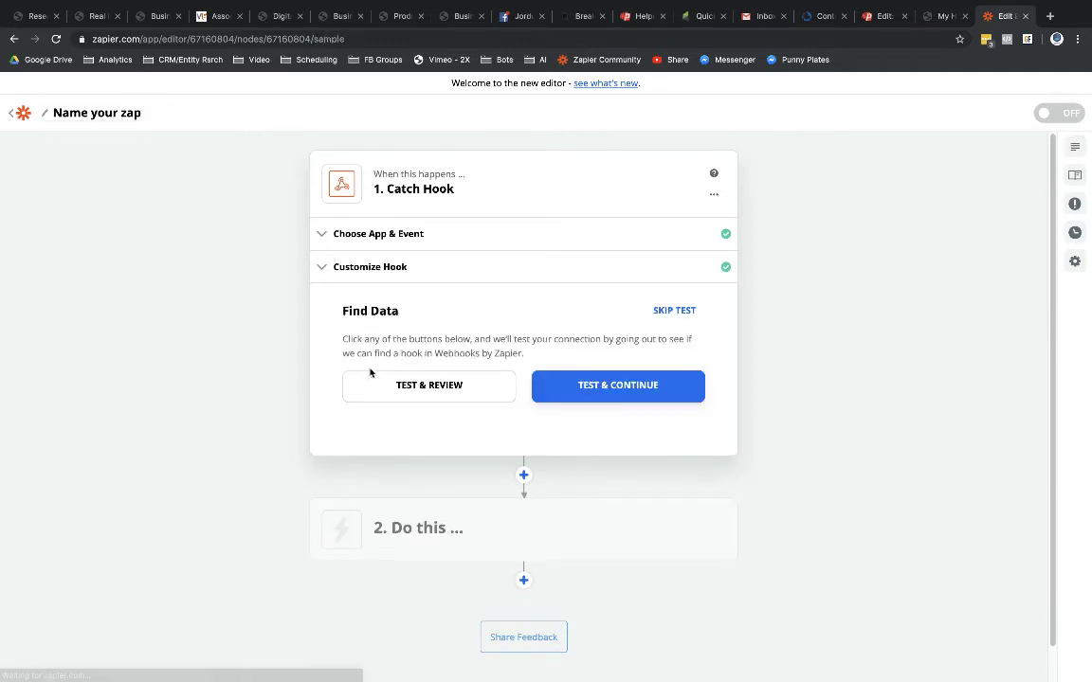
left_click(430, 386)
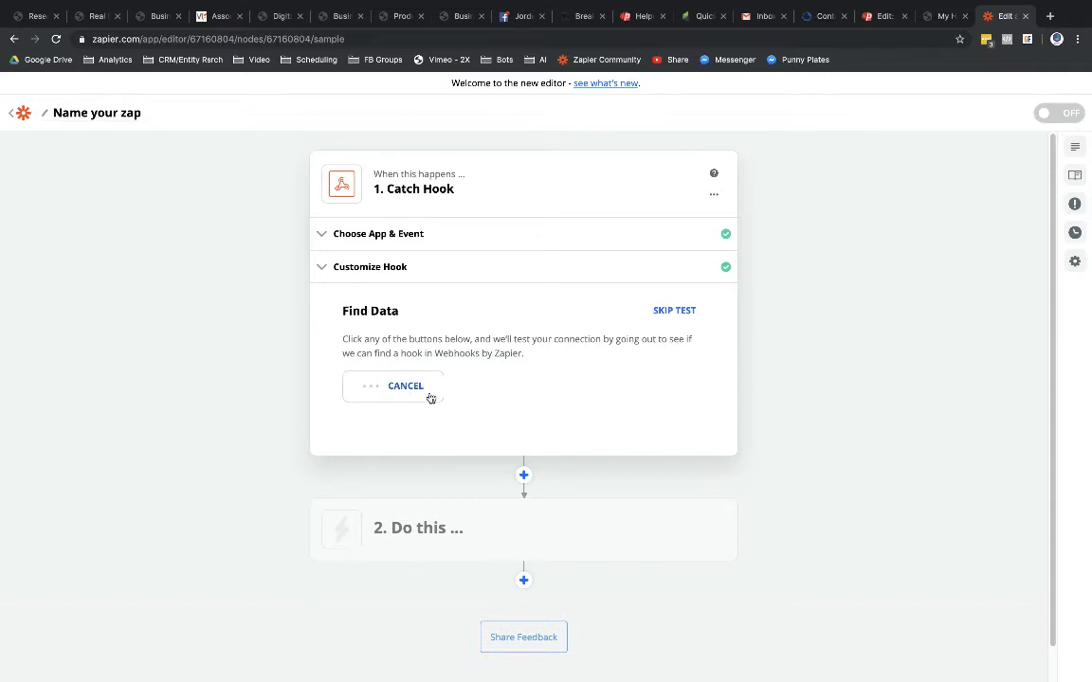
Step: Submit a test lead through the landing page form using autofilled contact details
left_click(933, 16)
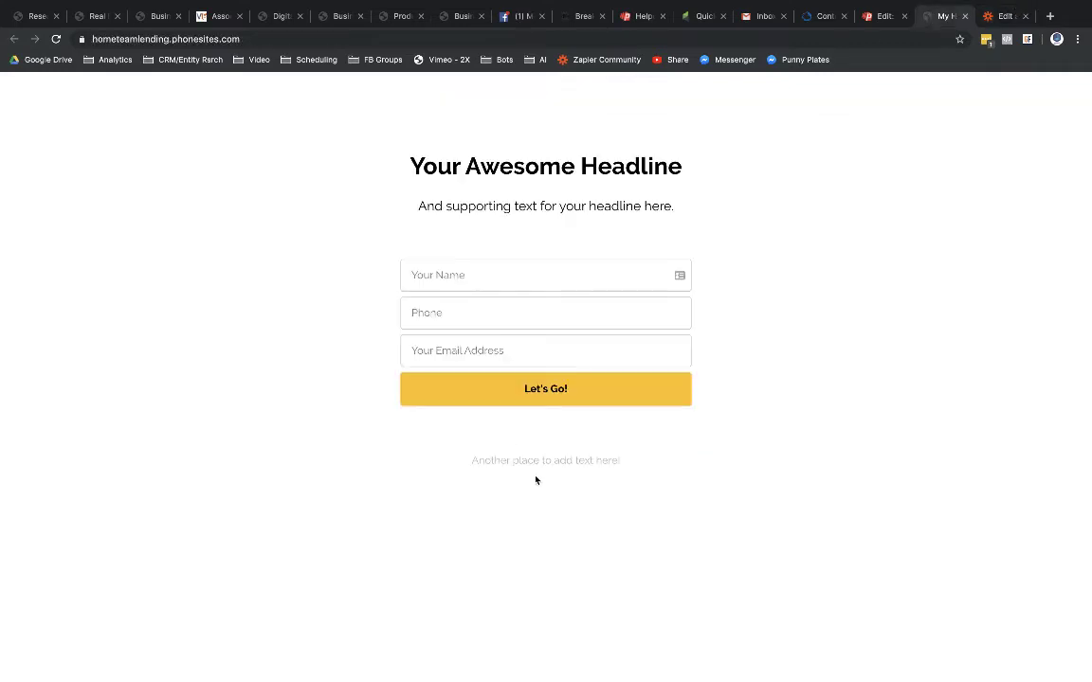
left_click(464, 276)
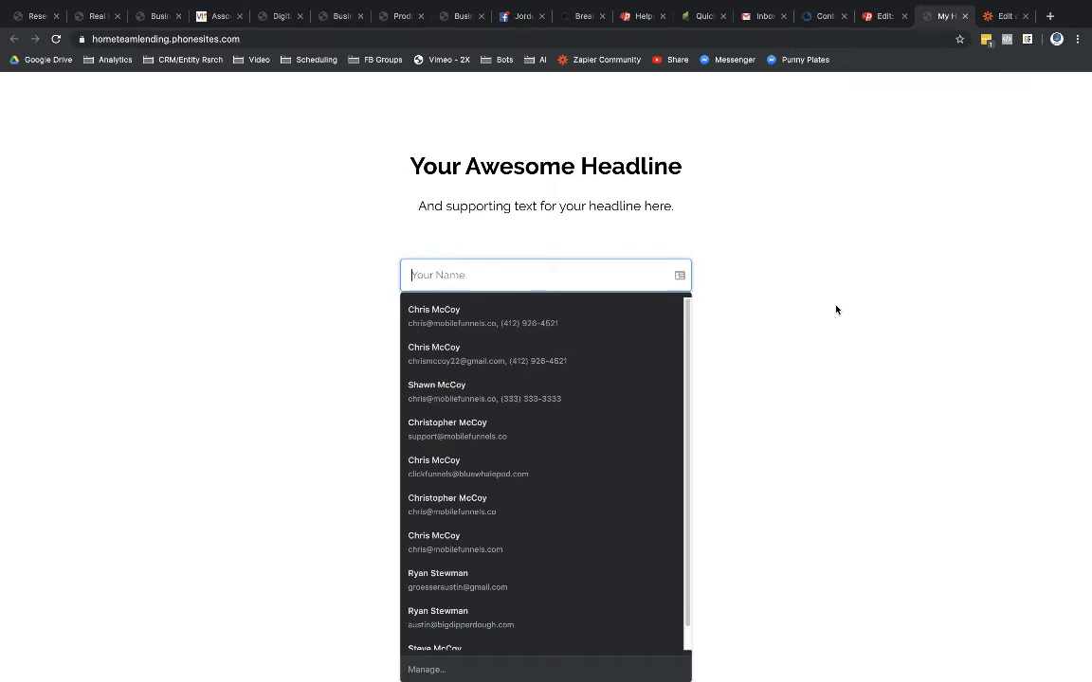
left_click(583, 325)
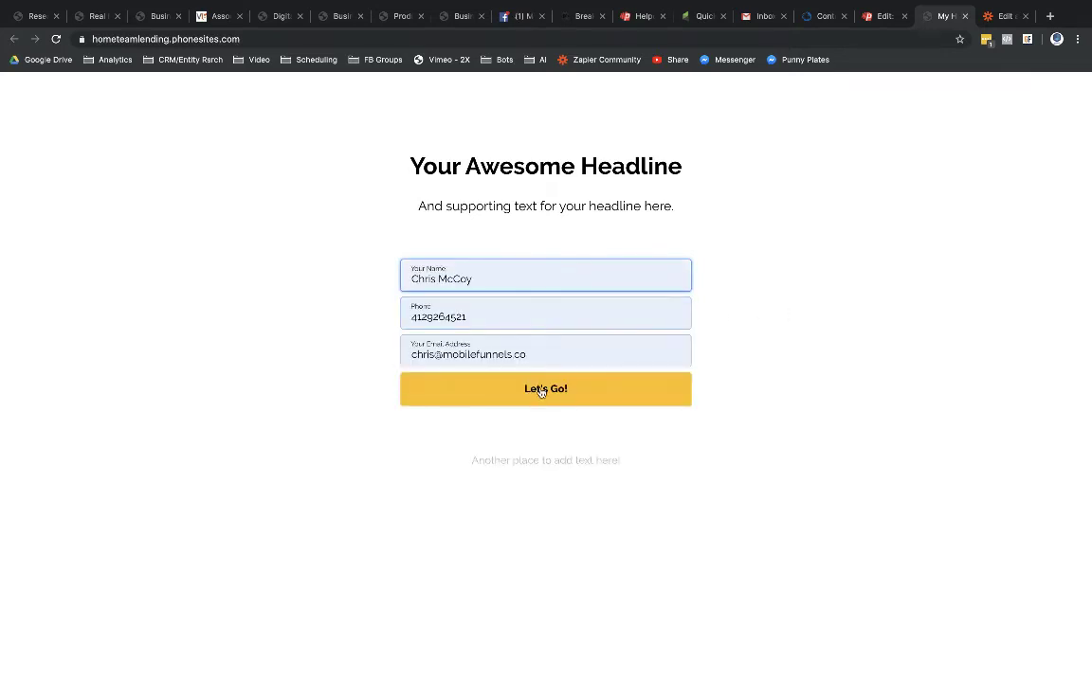
left_click(541, 389)
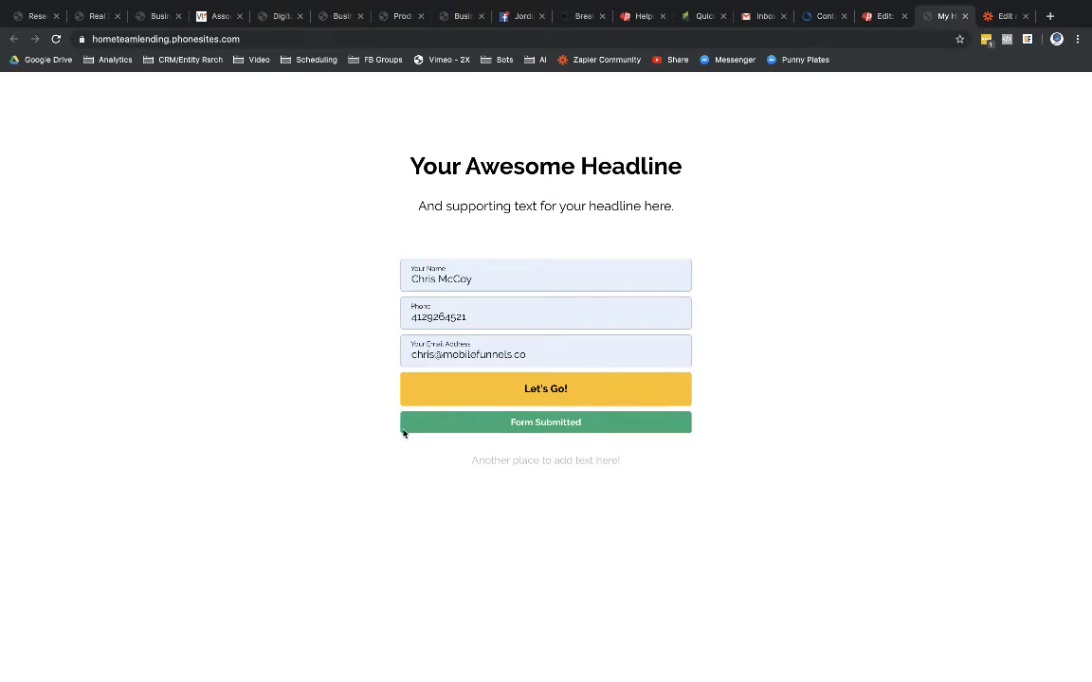
left_click(992, 17)
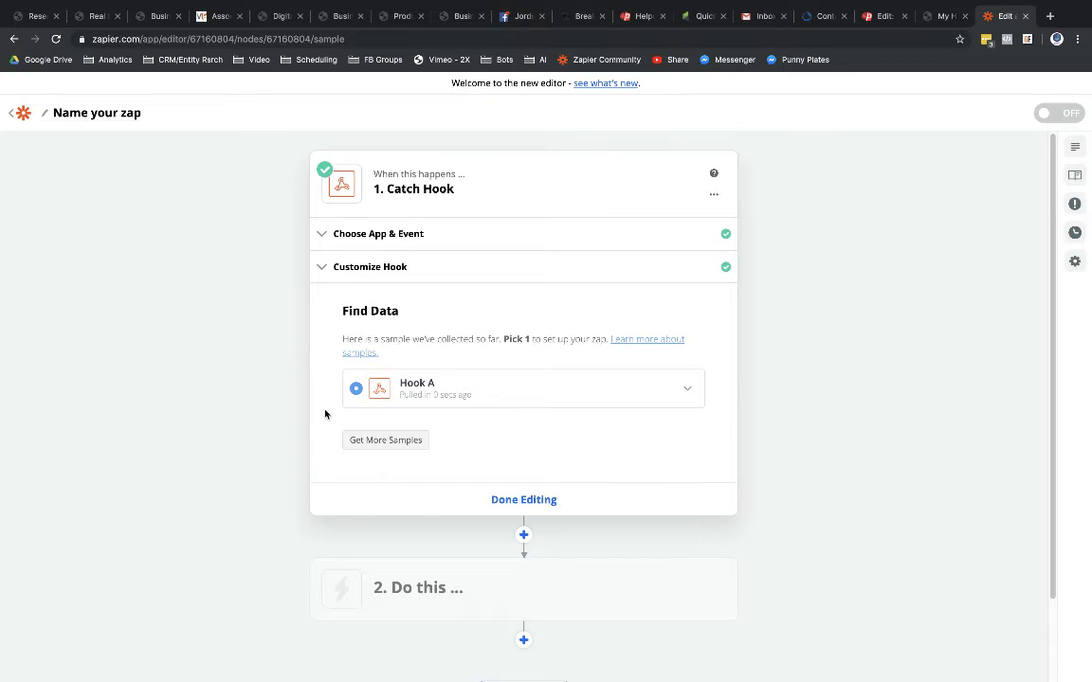
Step: Review Hook A's phone, email and name fields, then finish editing the trigger
left_click(692, 391)
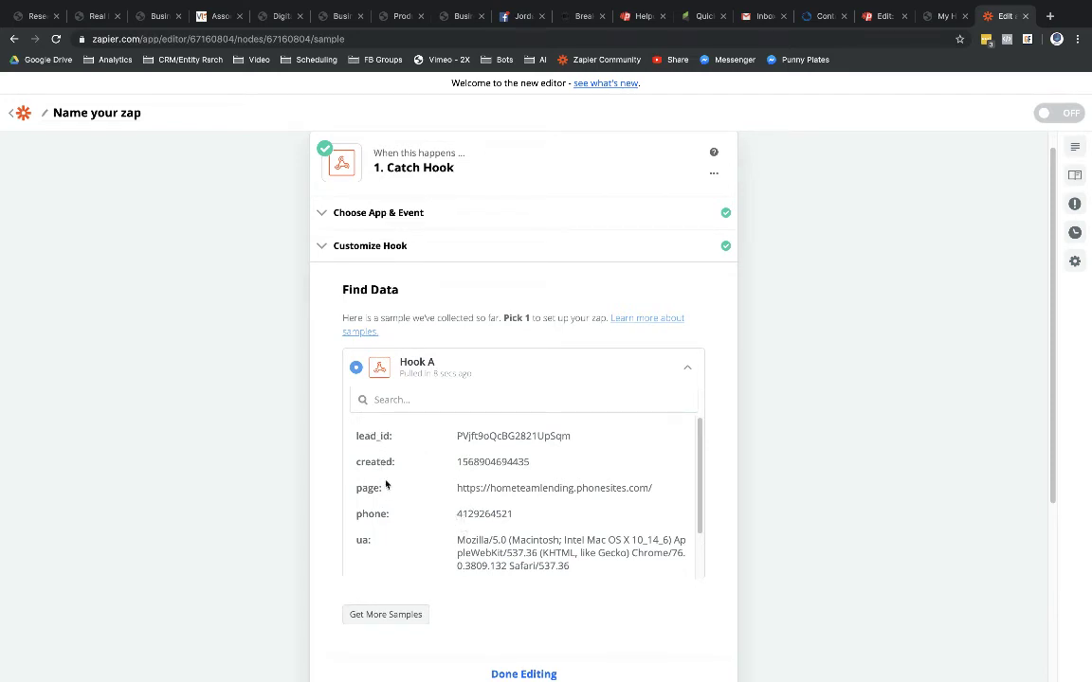
scroll(390, 495, "down", 2)
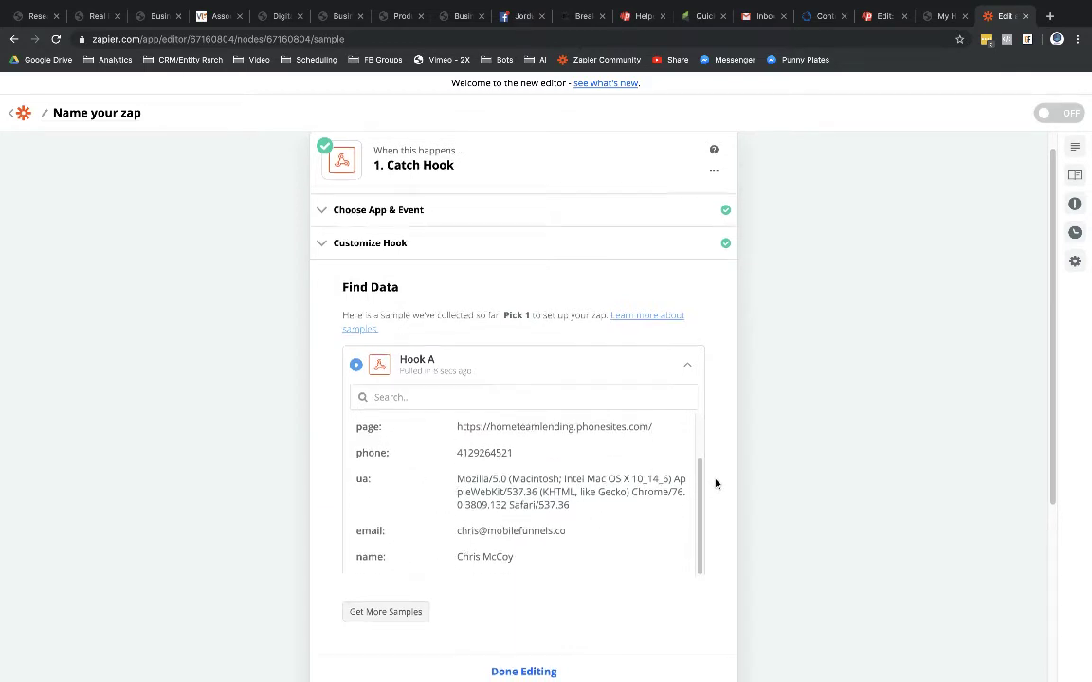
scroll(531, 398, "down", 2)
left_click(691, 283)
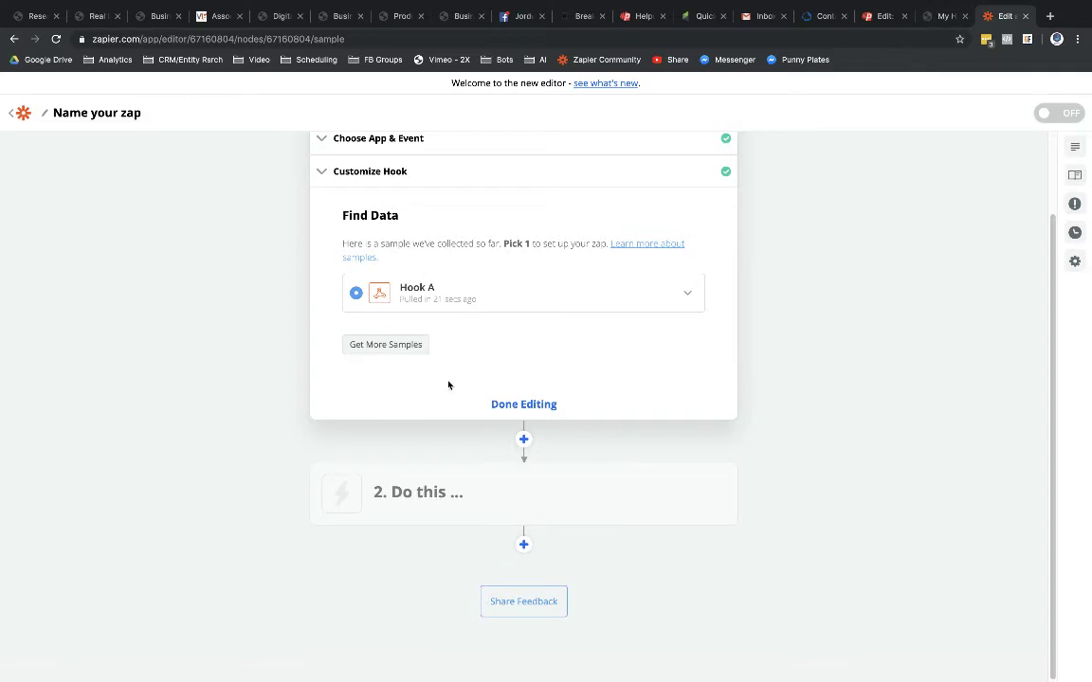
left_click(501, 406)
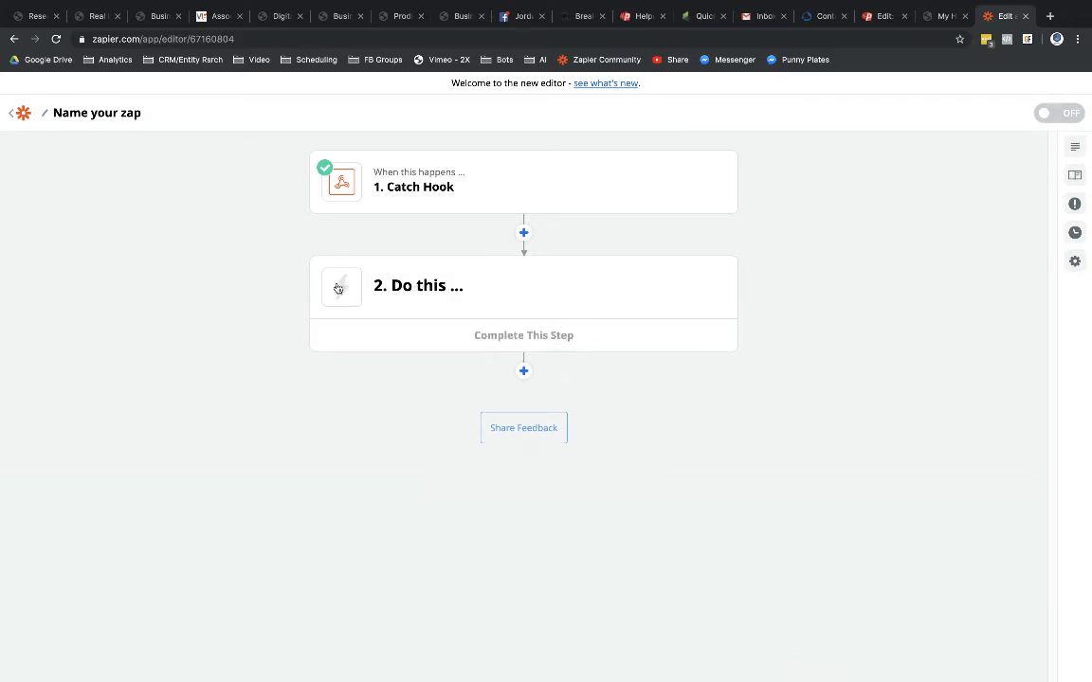
Step: Make the second step a LionDesk action with the Create New Contact event
mouse_move(334, 158)
left_click(417, 288)
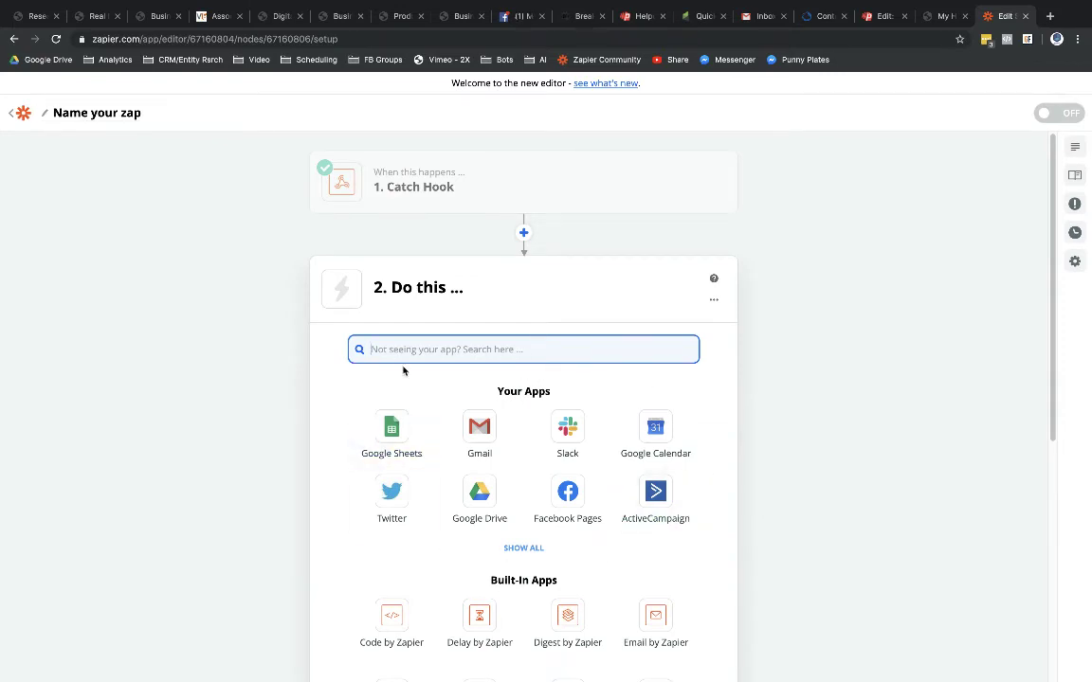
type("liondes")
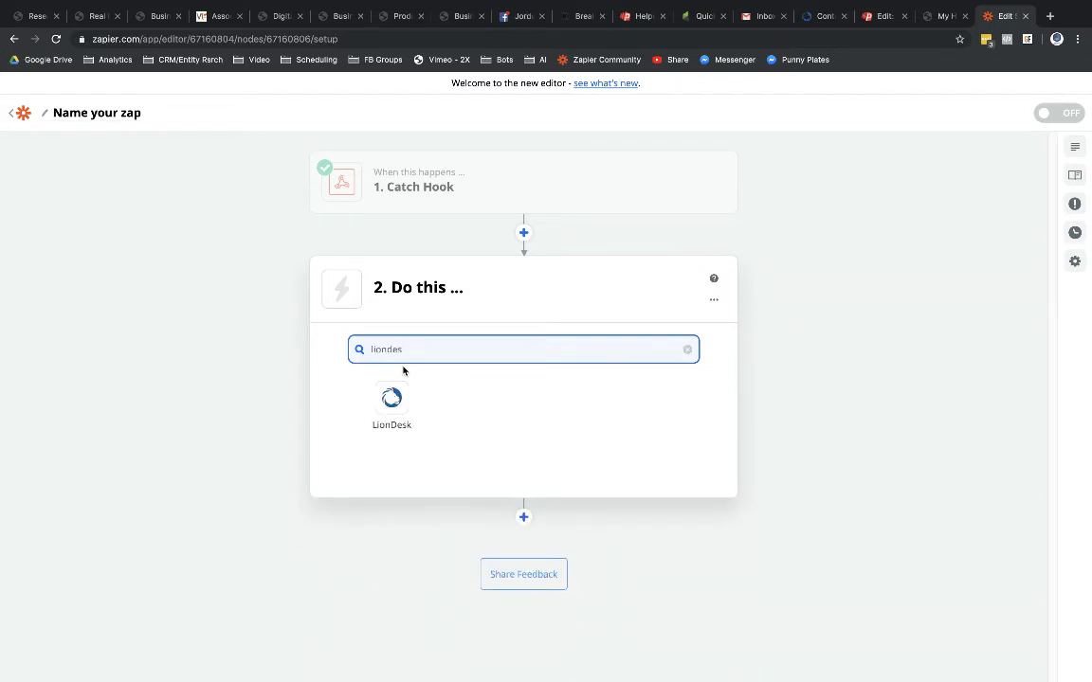
left_click(379, 398)
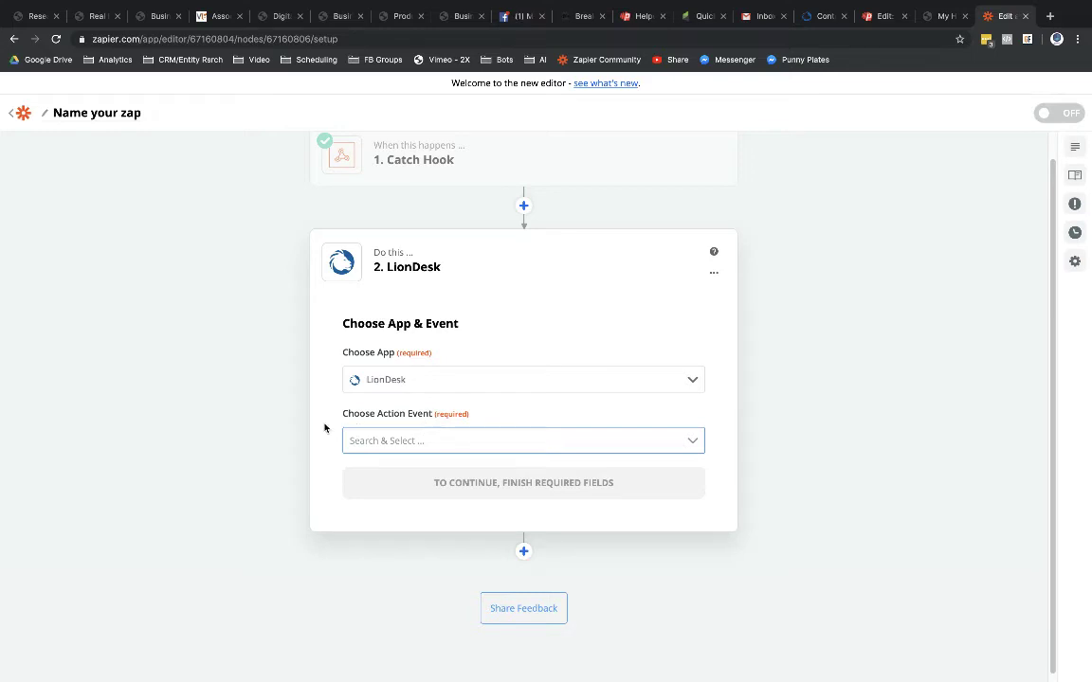
left_click(695, 443)
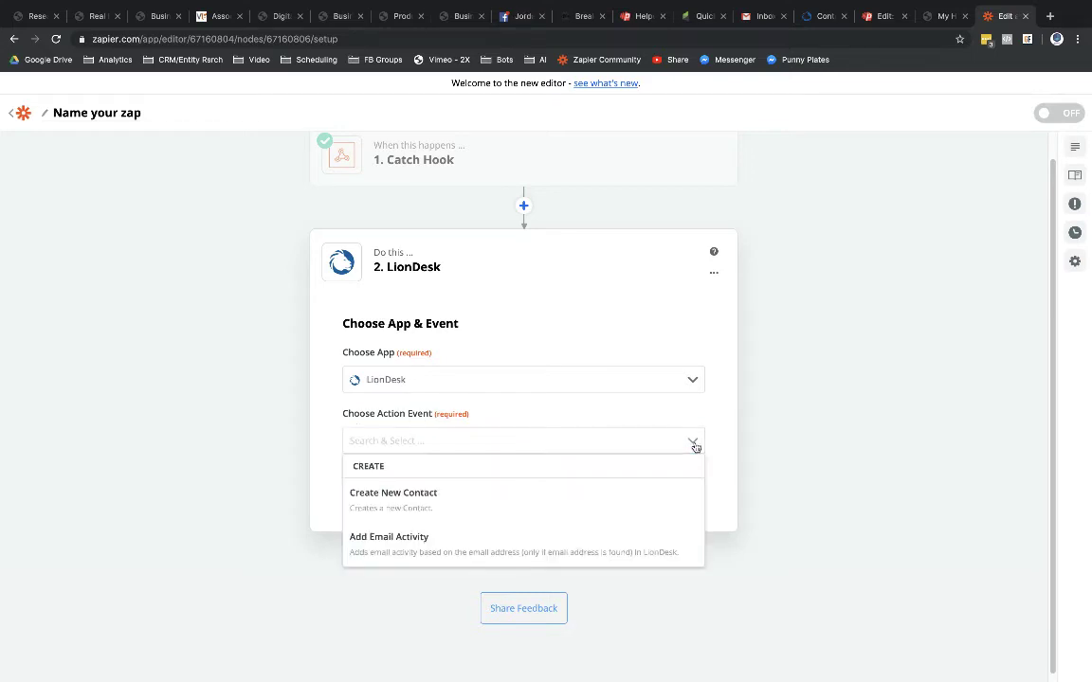
left_click(393, 501)
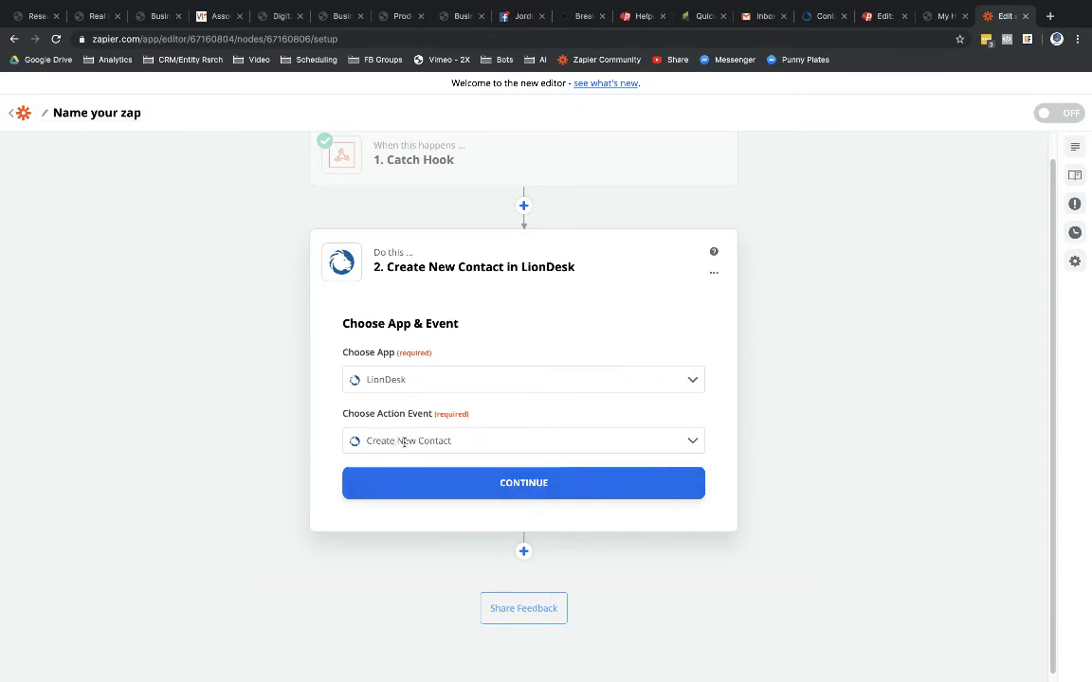
left_click(698, 441)
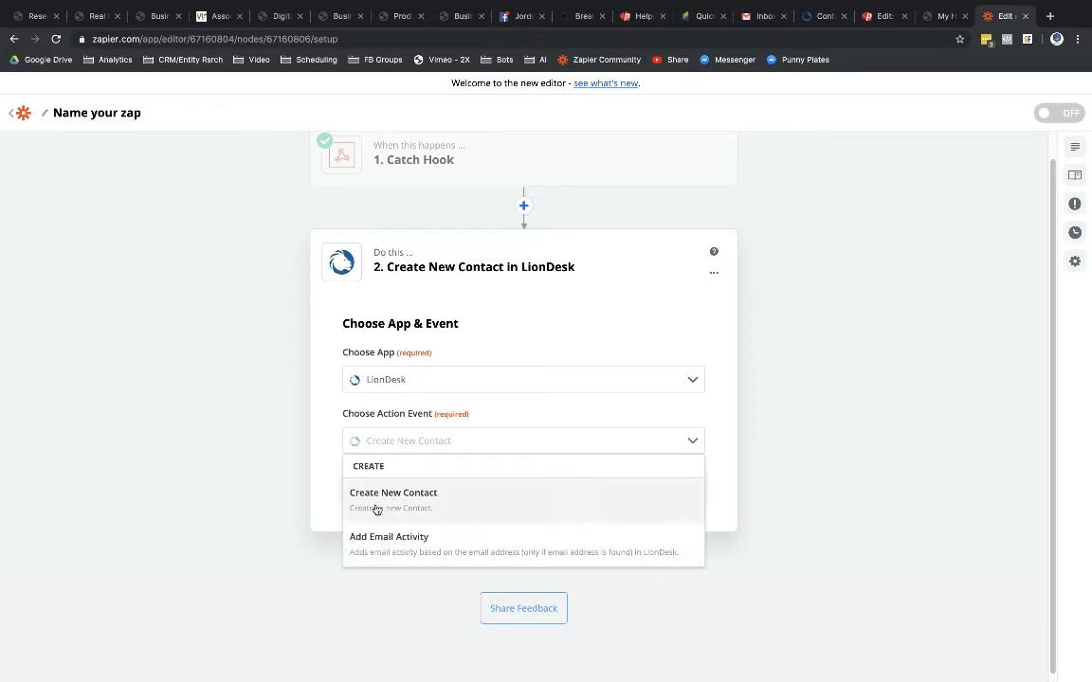
left_click(410, 496)
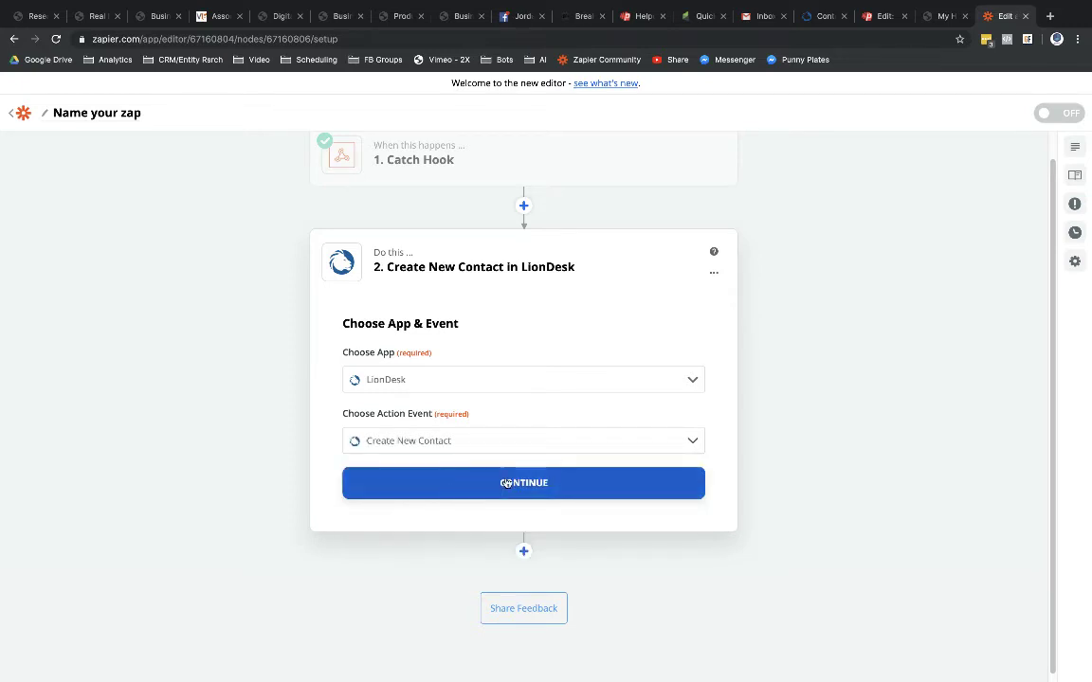
left_click(558, 483)
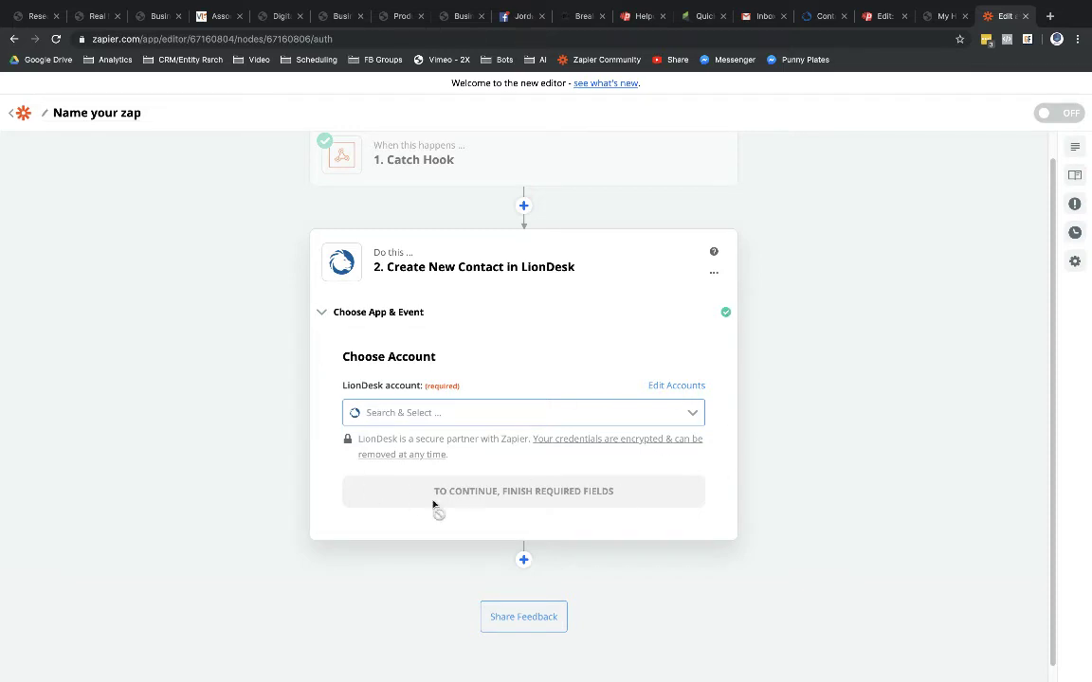
Step: Select the LionDesk CRM account to load the Customize Contact fields
left_click(516, 414)
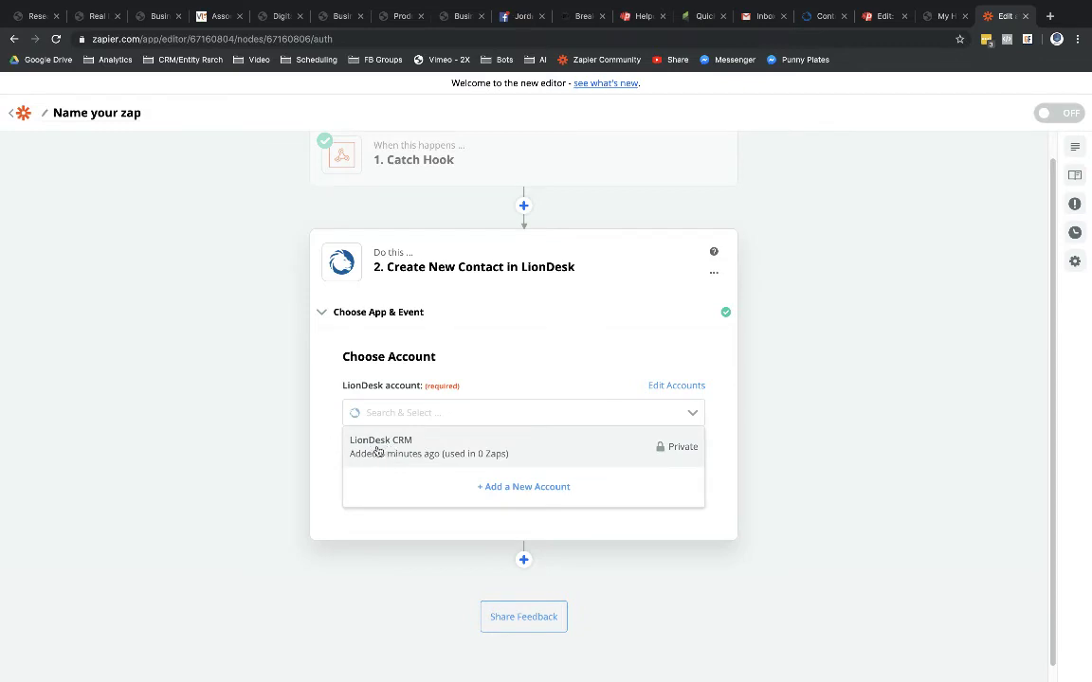
left_click(377, 451)
left_click(521, 492)
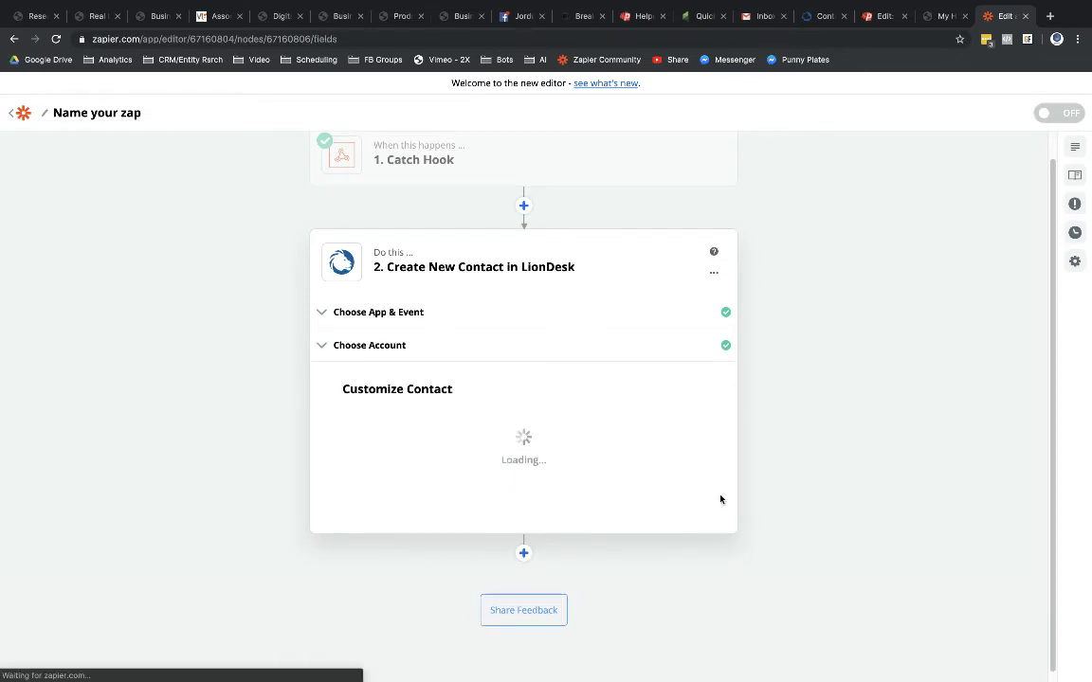
scroll(721, 500, "down", 3)
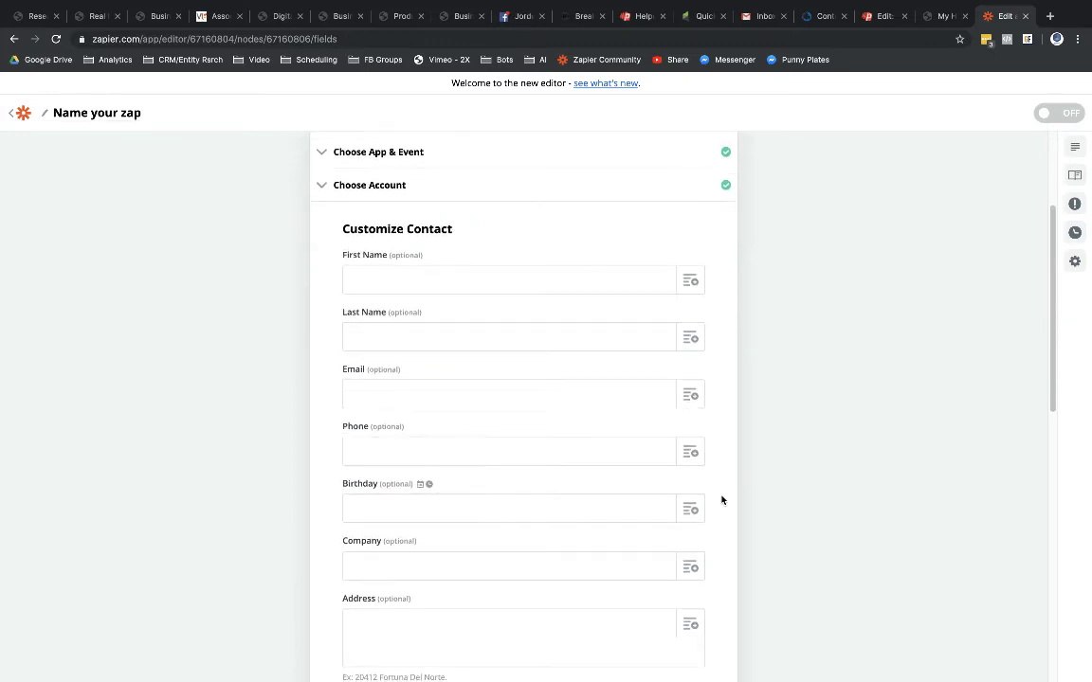
scroll(721, 499, "down", 1)
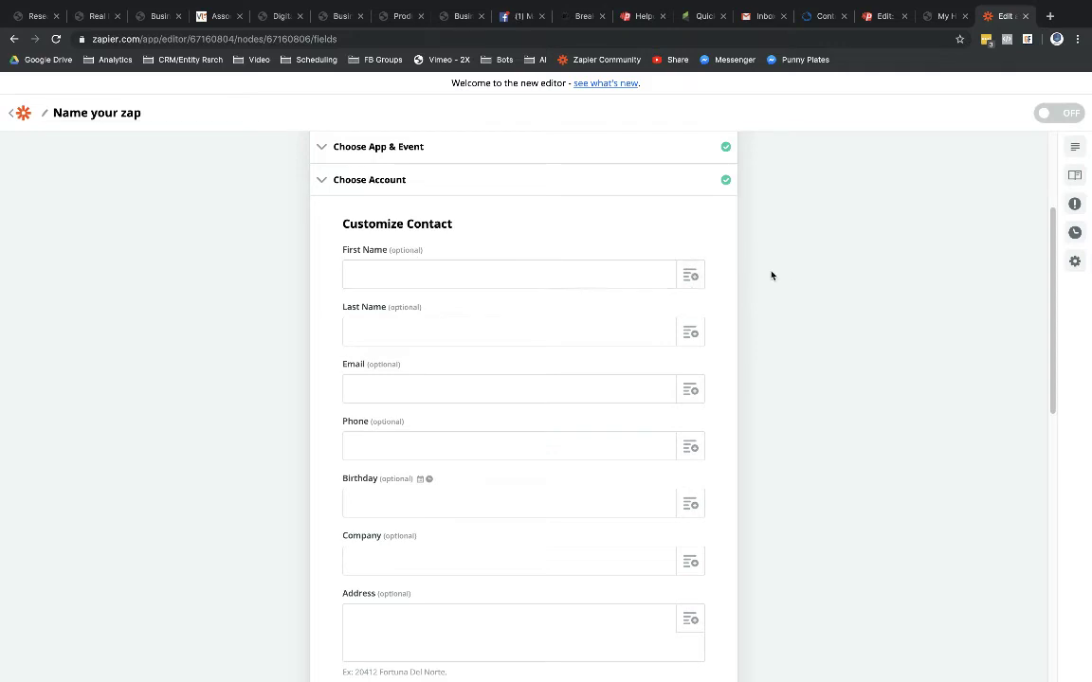
scroll(689, 277, "up", 3)
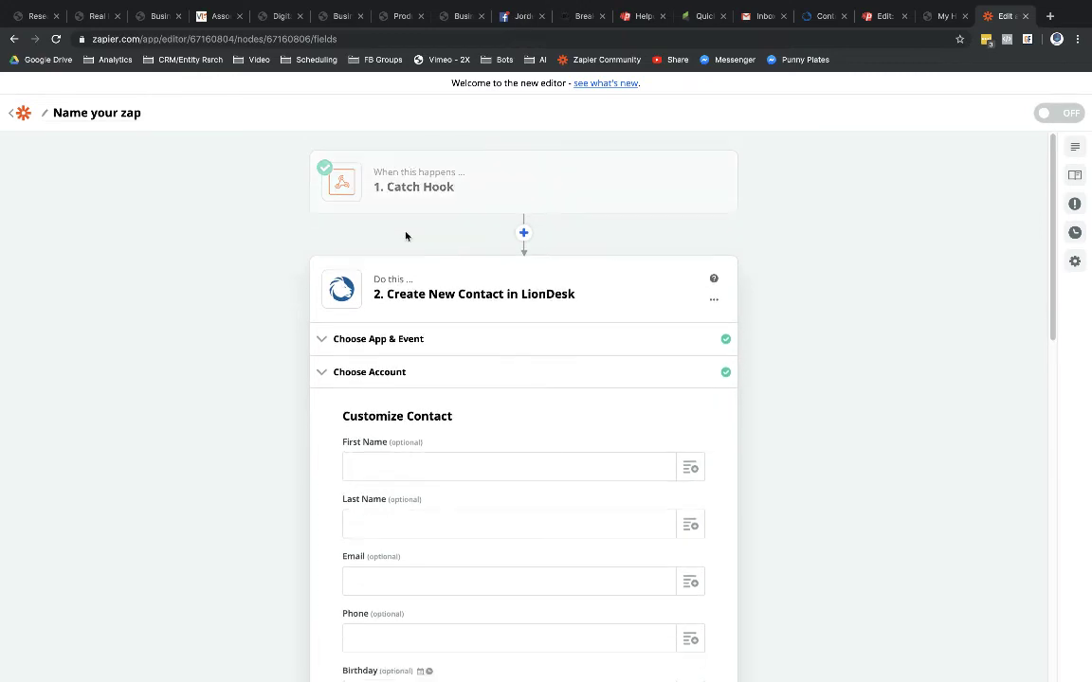
scroll(723, 294, "down", 3)
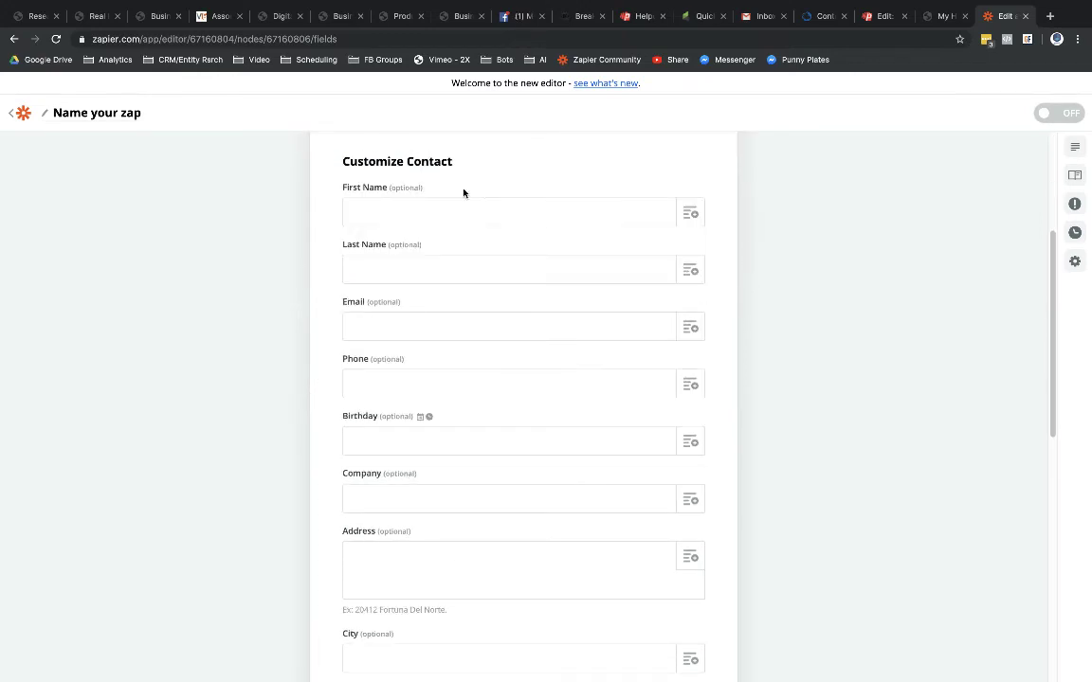
left_click(943, 16)
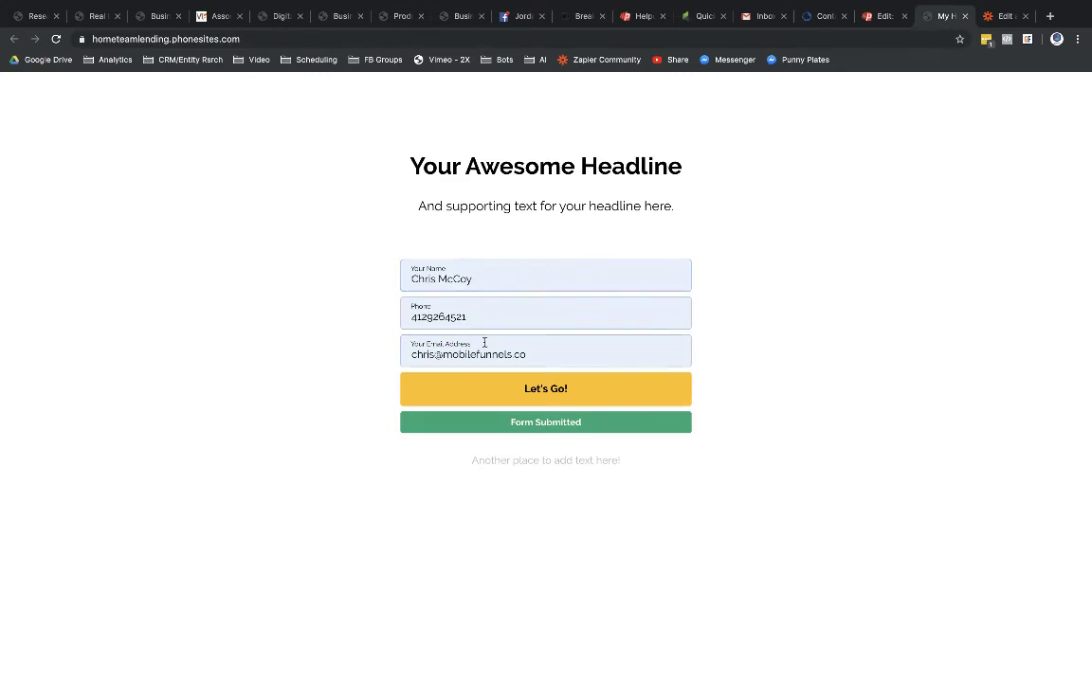
left_click(1004, 17)
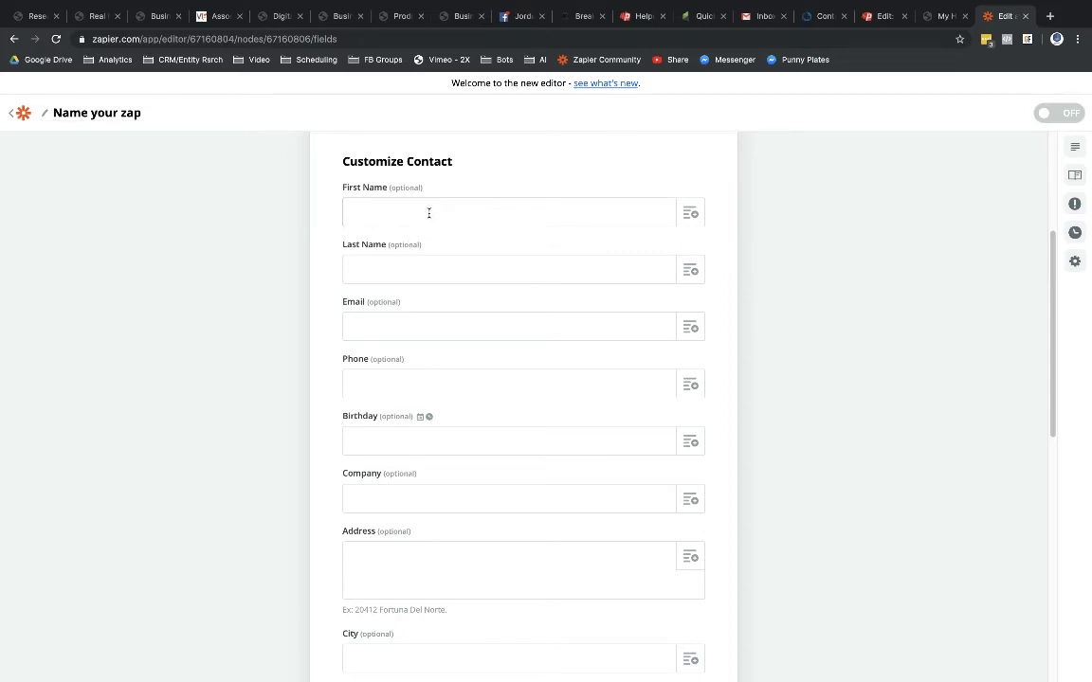
left_click(943, 16)
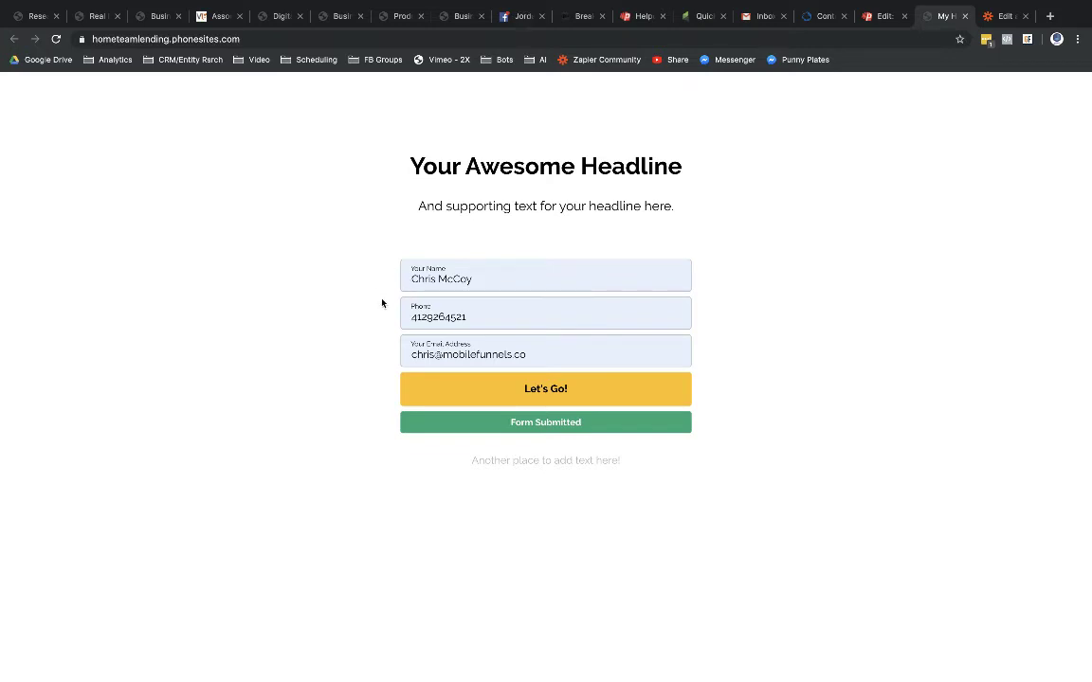
left_click(988, 16)
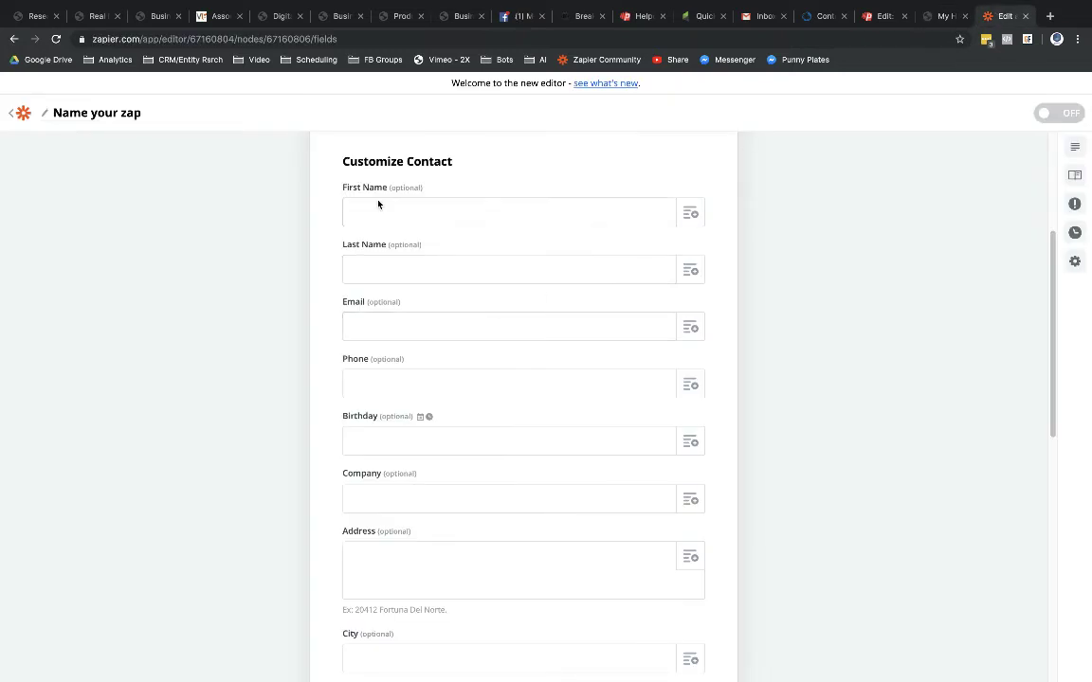
Step: Map First Name, Email and Phone to the caught lead's Name, Email and Phone
left_click(691, 213)
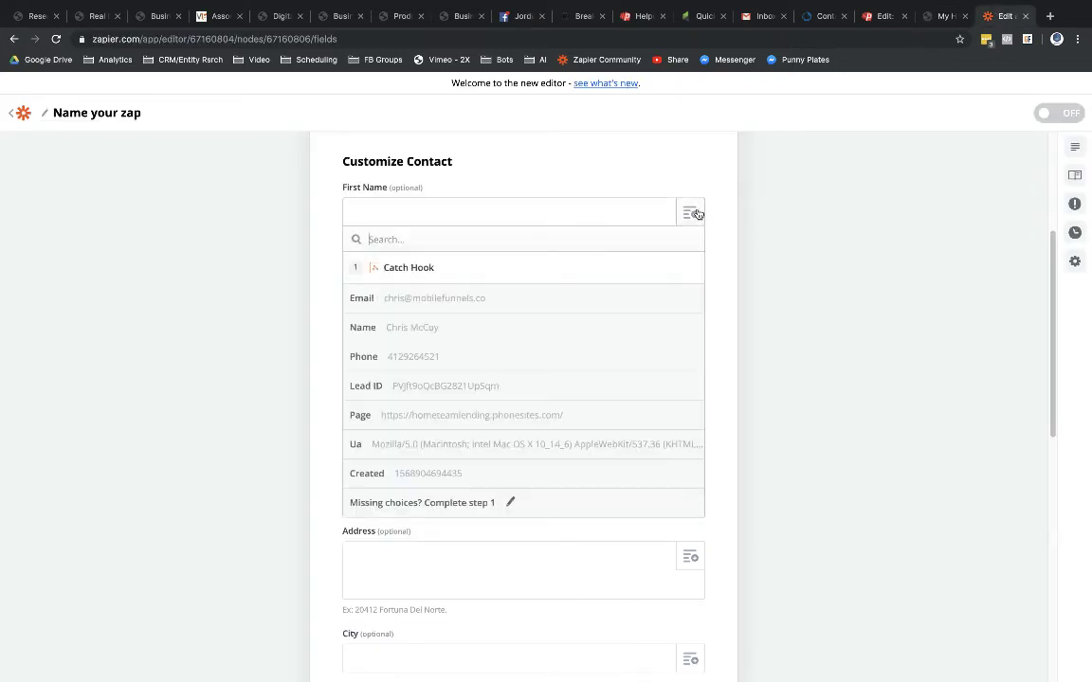
left_click(369, 331)
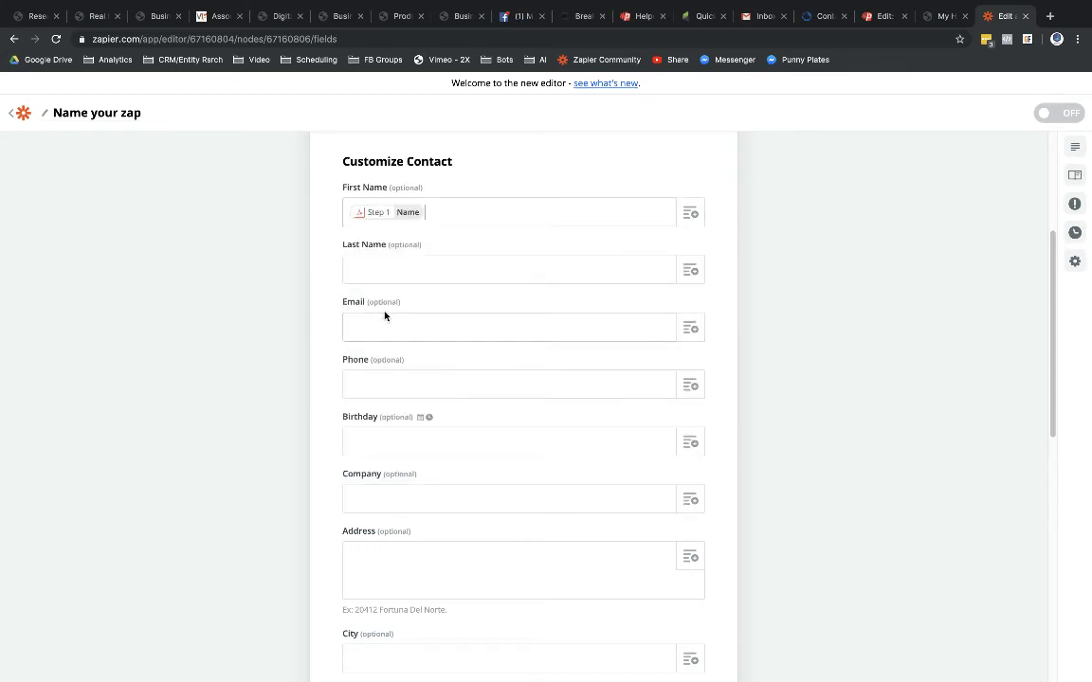
left_click(692, 330)
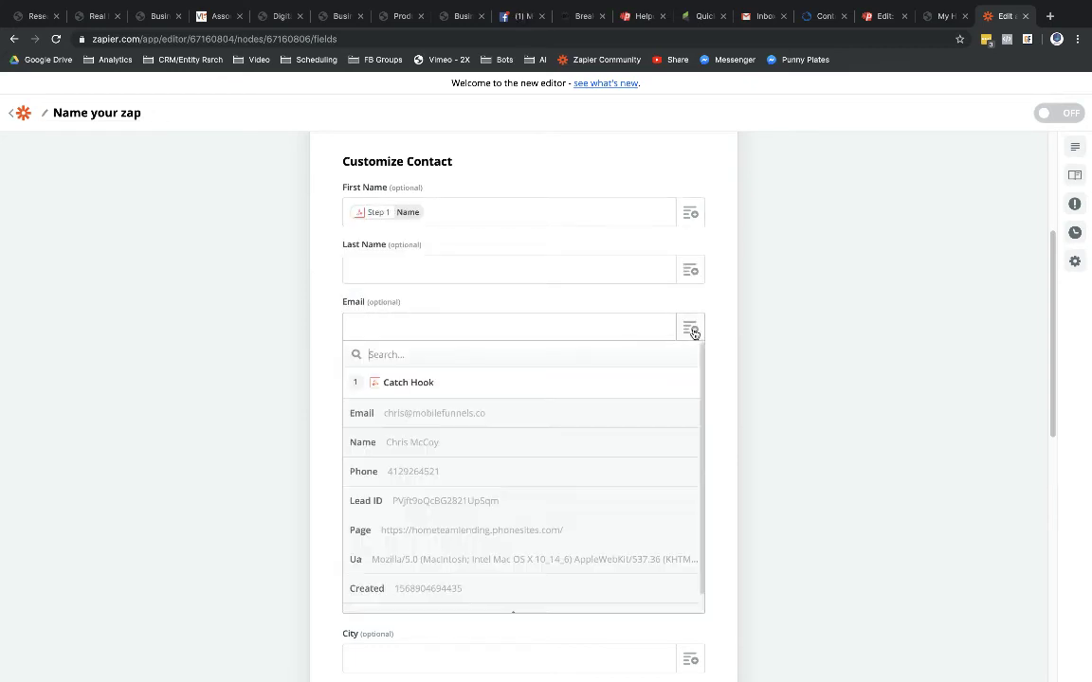
left_click(402, 414)
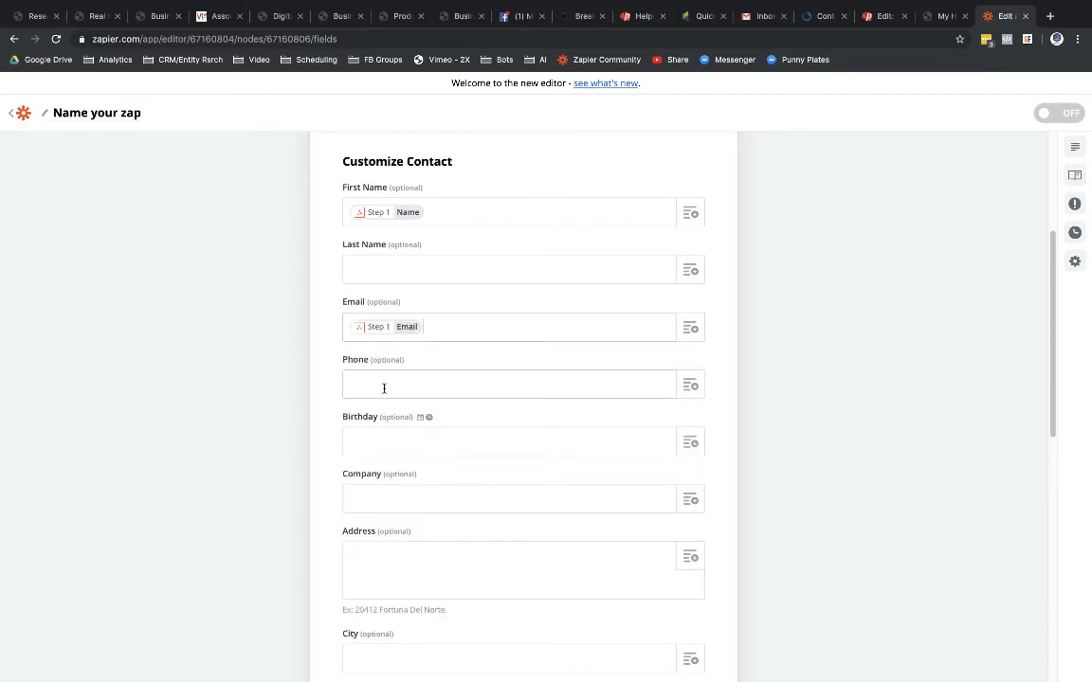
left_click(689, 389)
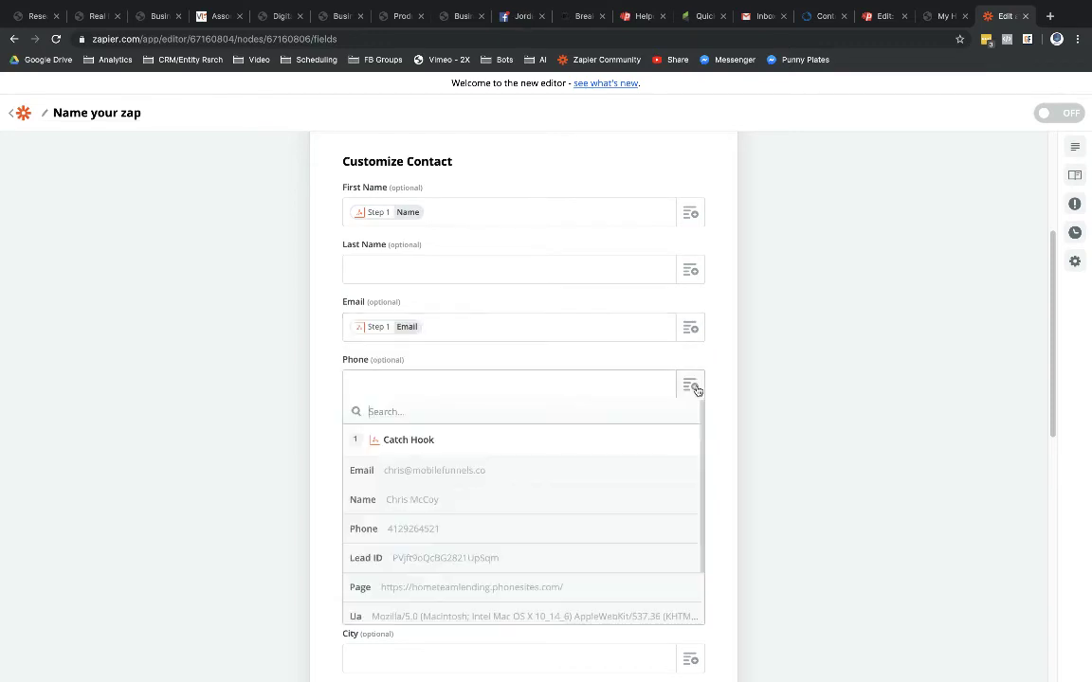
left_click(404, 536)
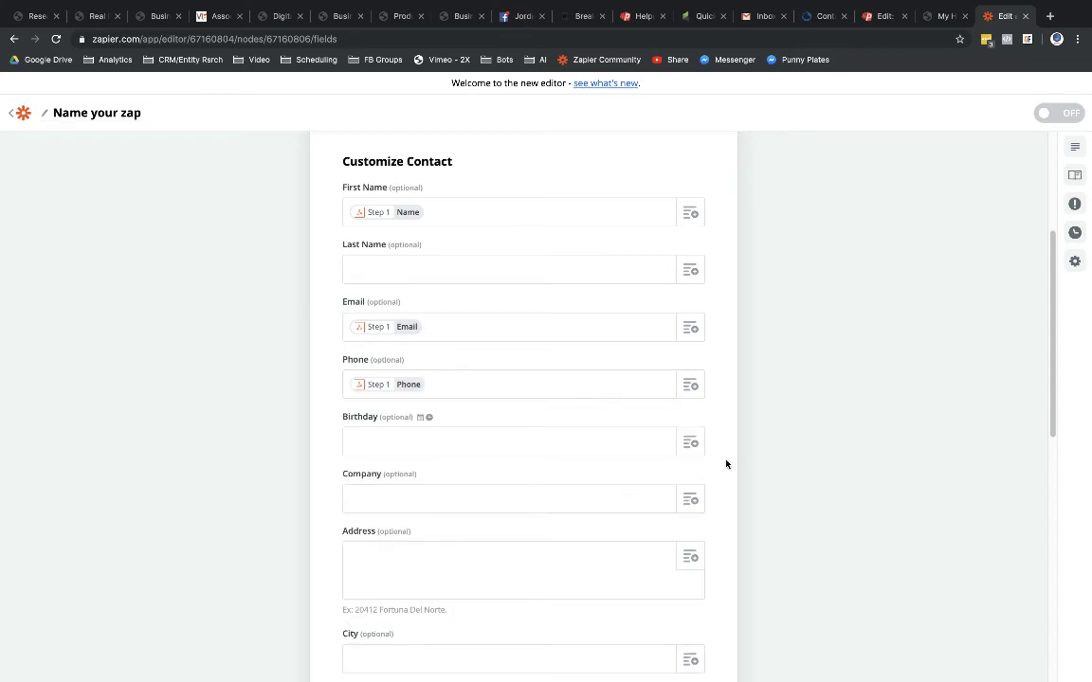
Step: Set the Contact Source field to Use a Custom Value
scroll(533, 564, "down", 5)
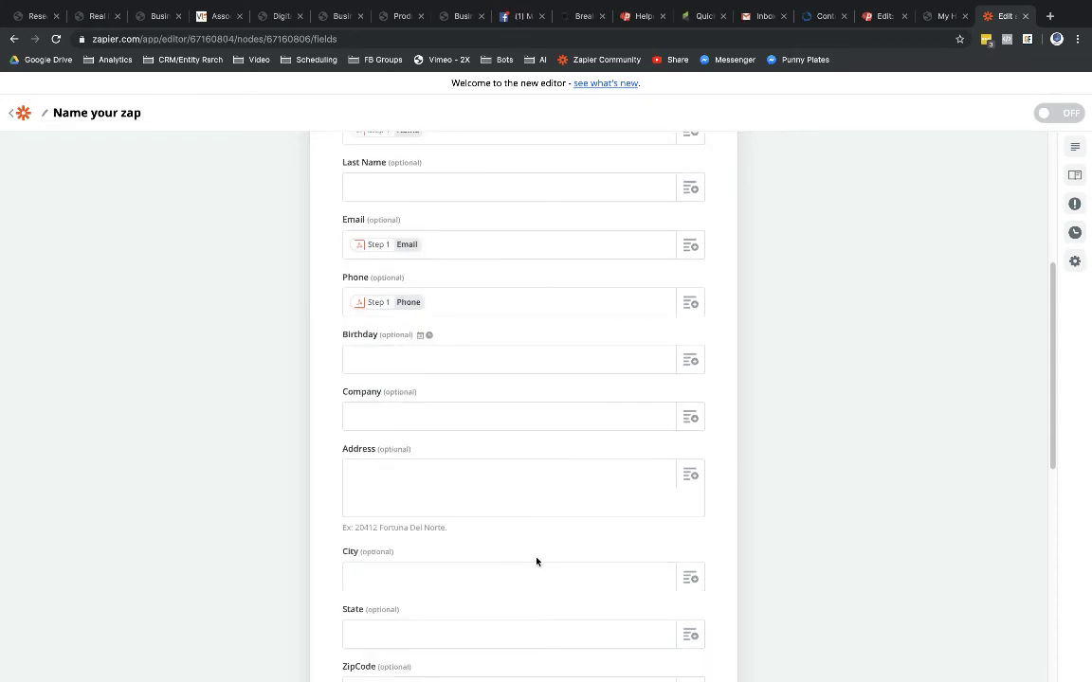
scroll(537, 561, "down", 5)
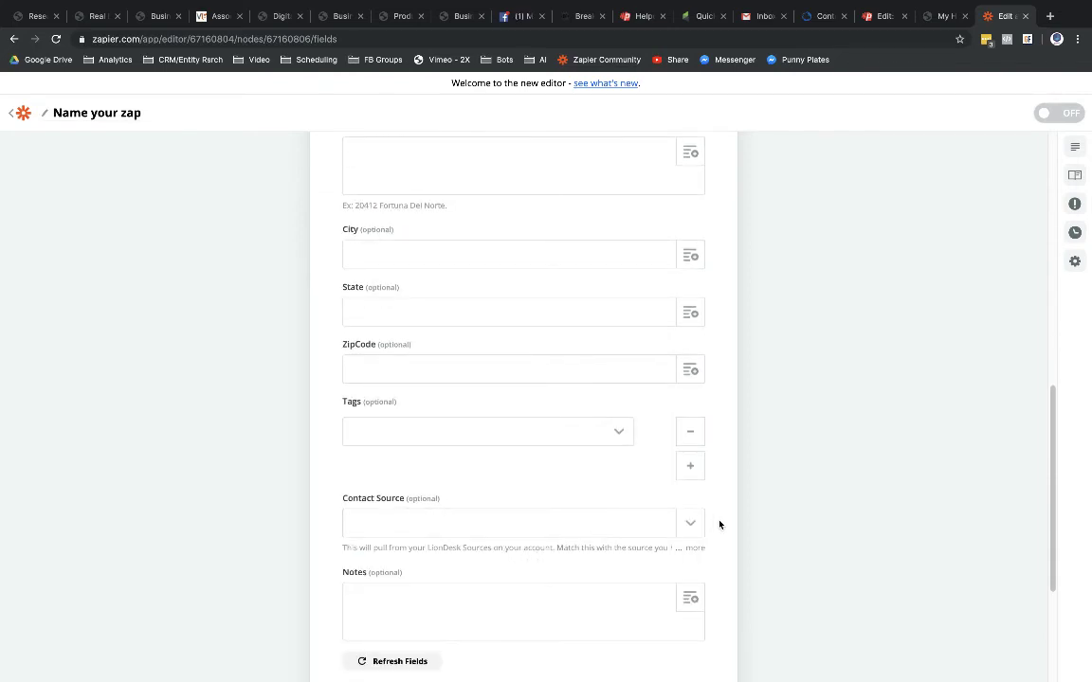
scroll(701, 493, "down", 3)
left_click(691, 423)
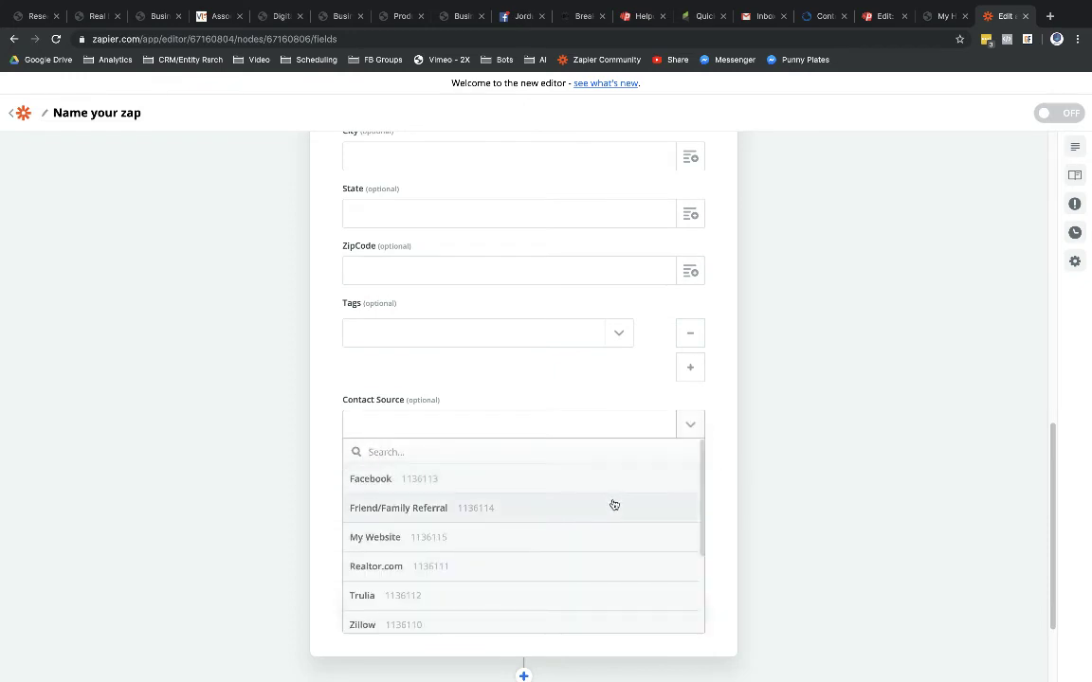
scroll(606, 519, "down", 3)
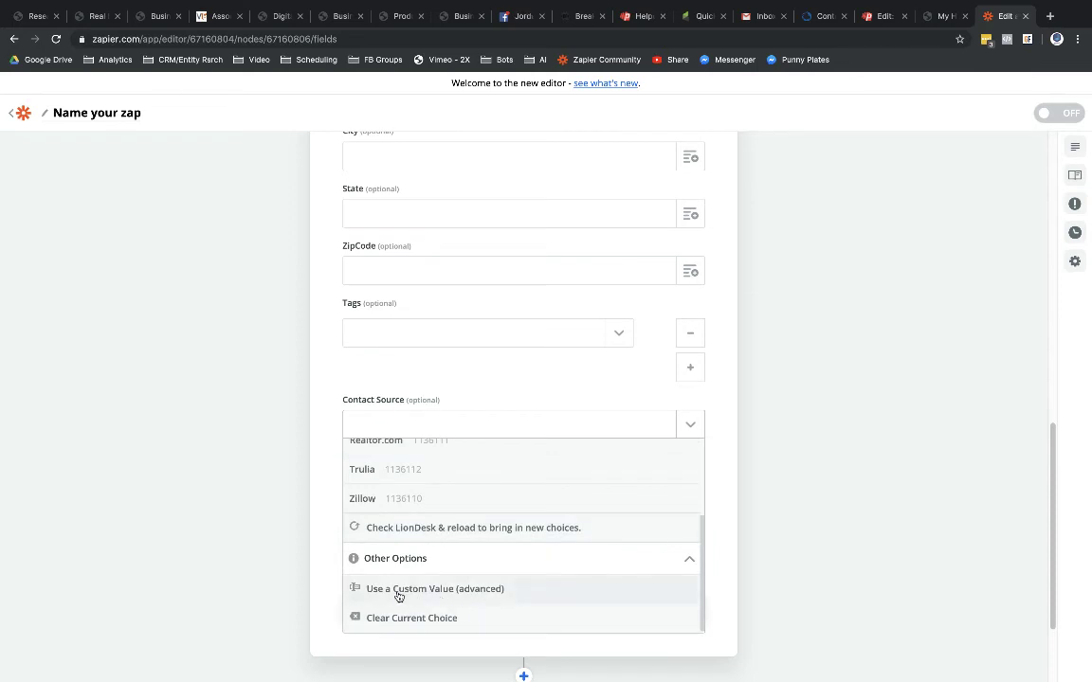
scroll(508, 575, "up", 5)
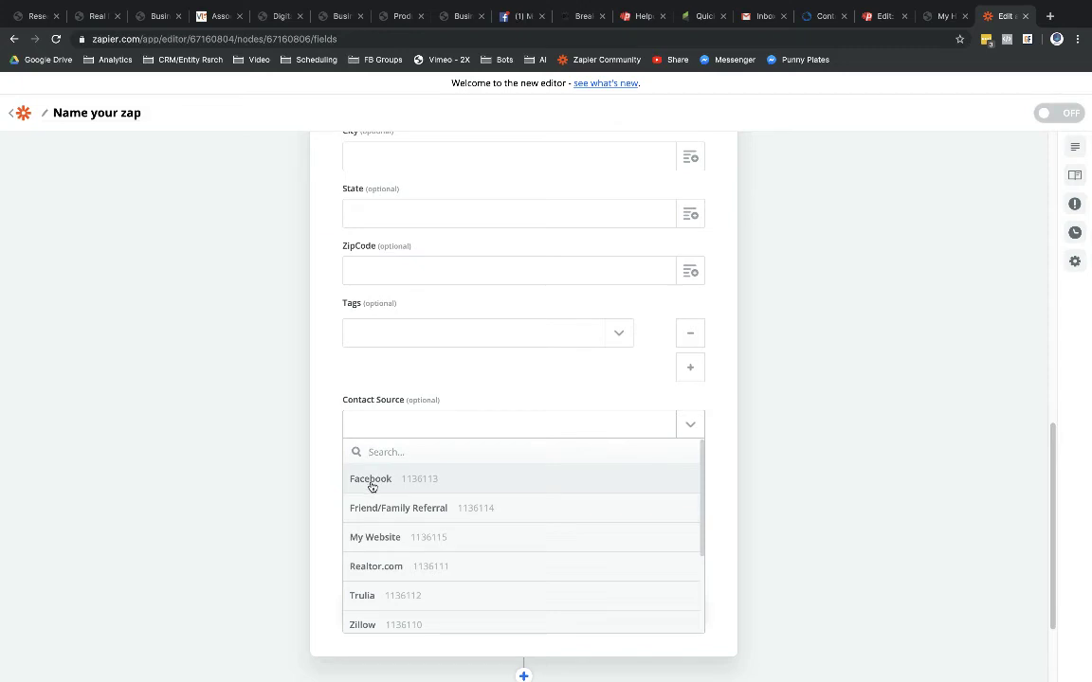
scroll(526, 513, "down", 3)
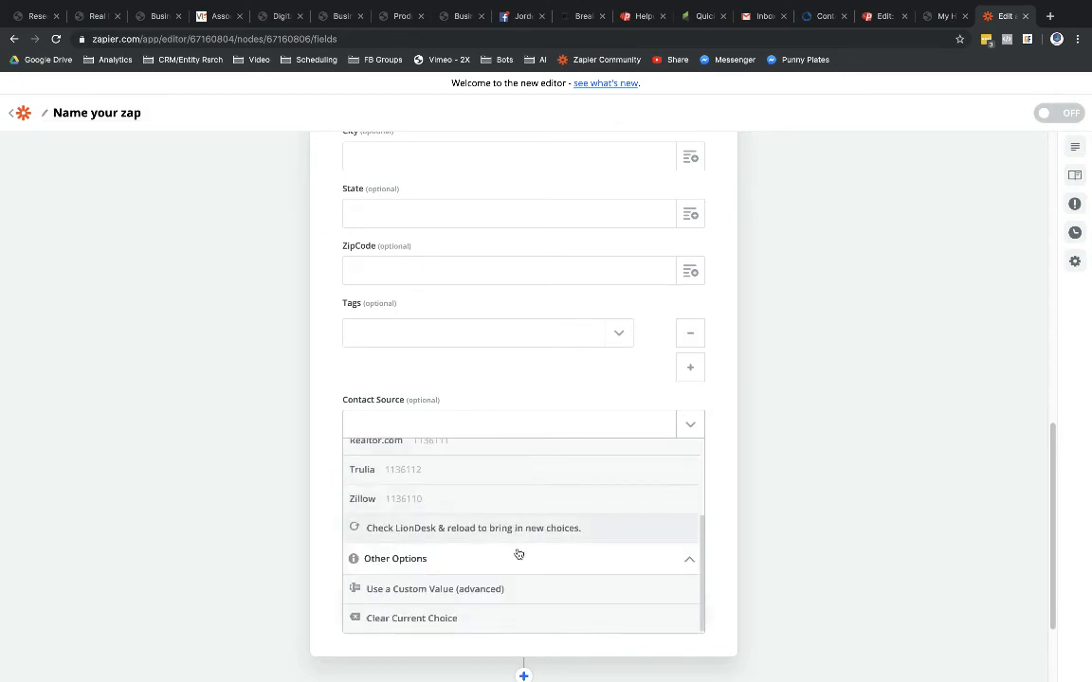
left_click(463, 588)
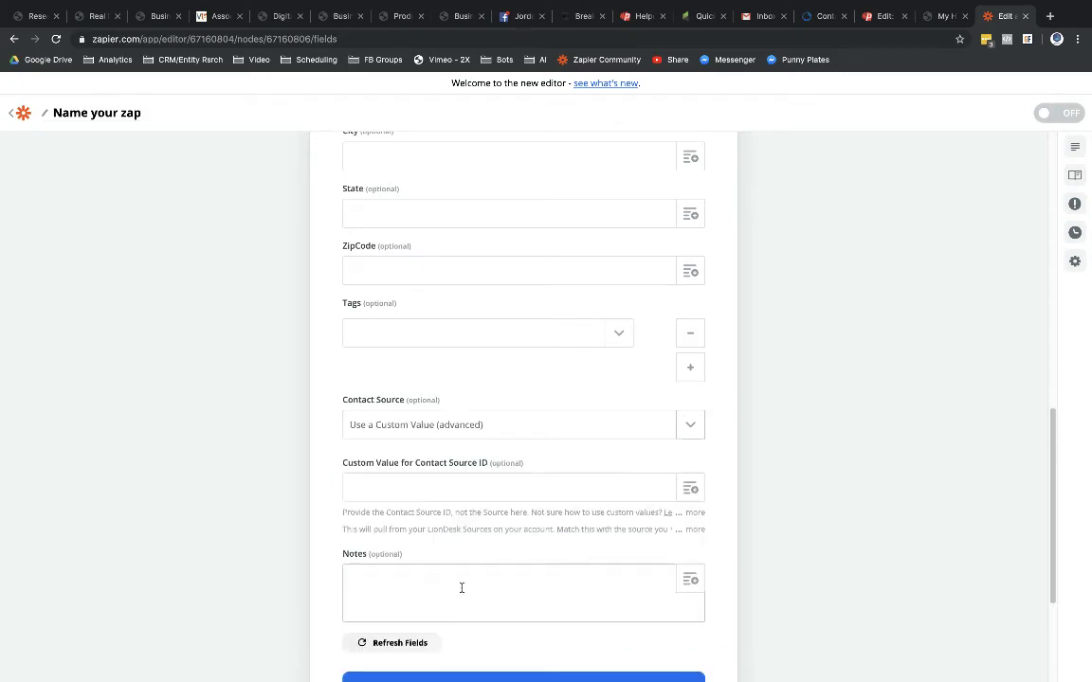
left_click(542, 490)
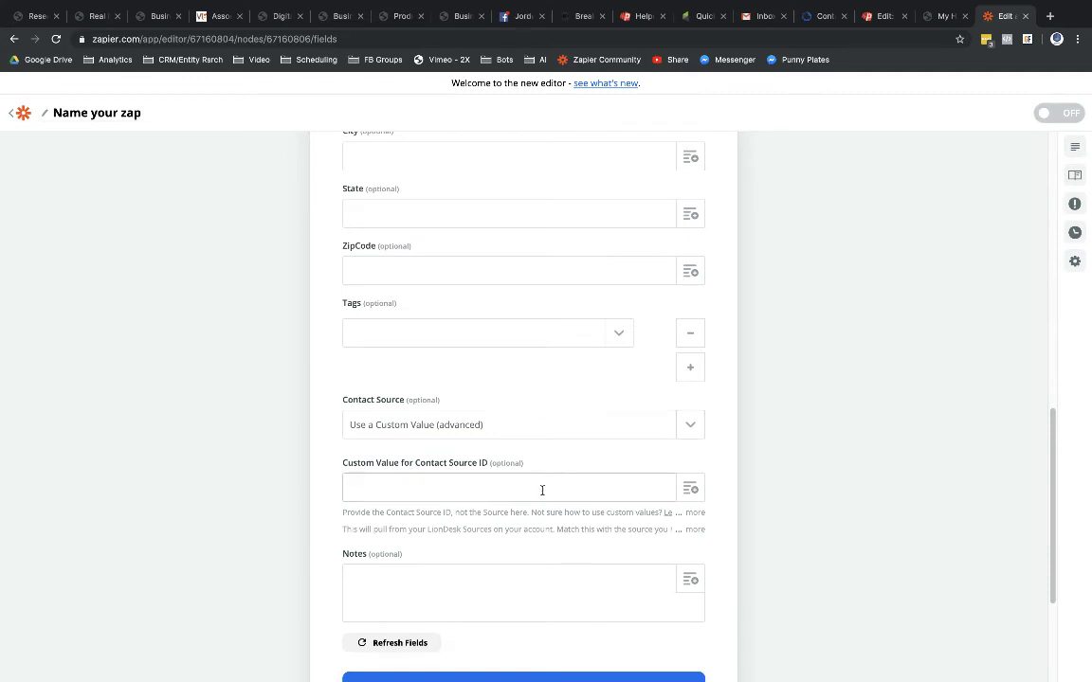
type("Linke")
type("dIn -")
key("ctrl+shift+Tab")
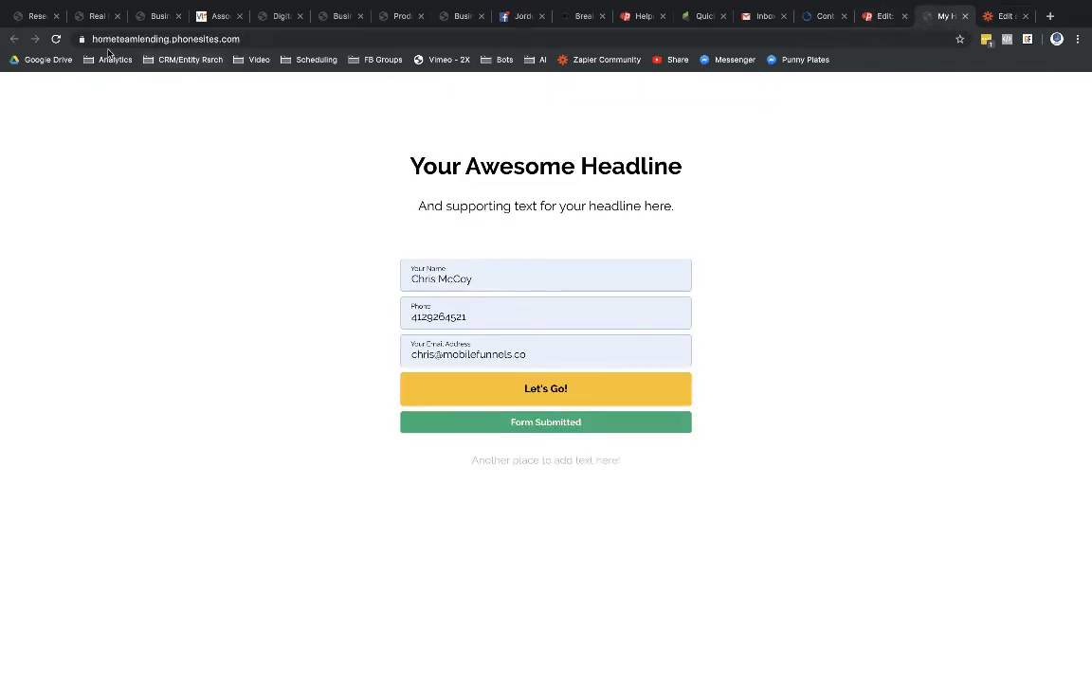
left_click_drag(239, 40, 72, 39)
key("ctrl+c")
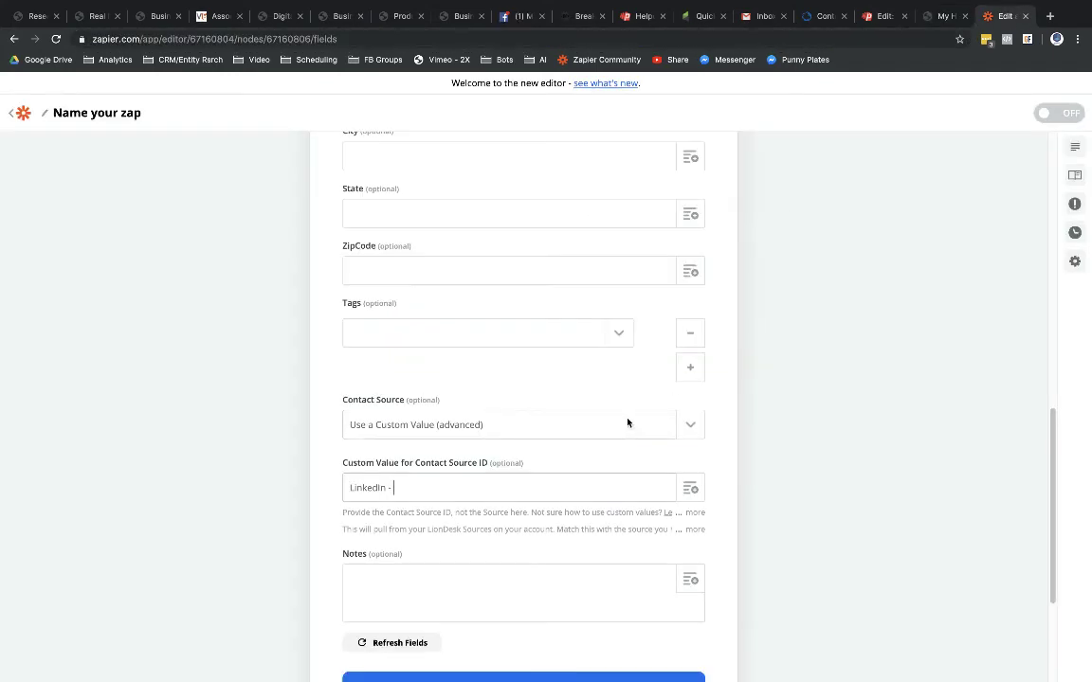
key("ctrl+Tab")
key("ctrl+v")
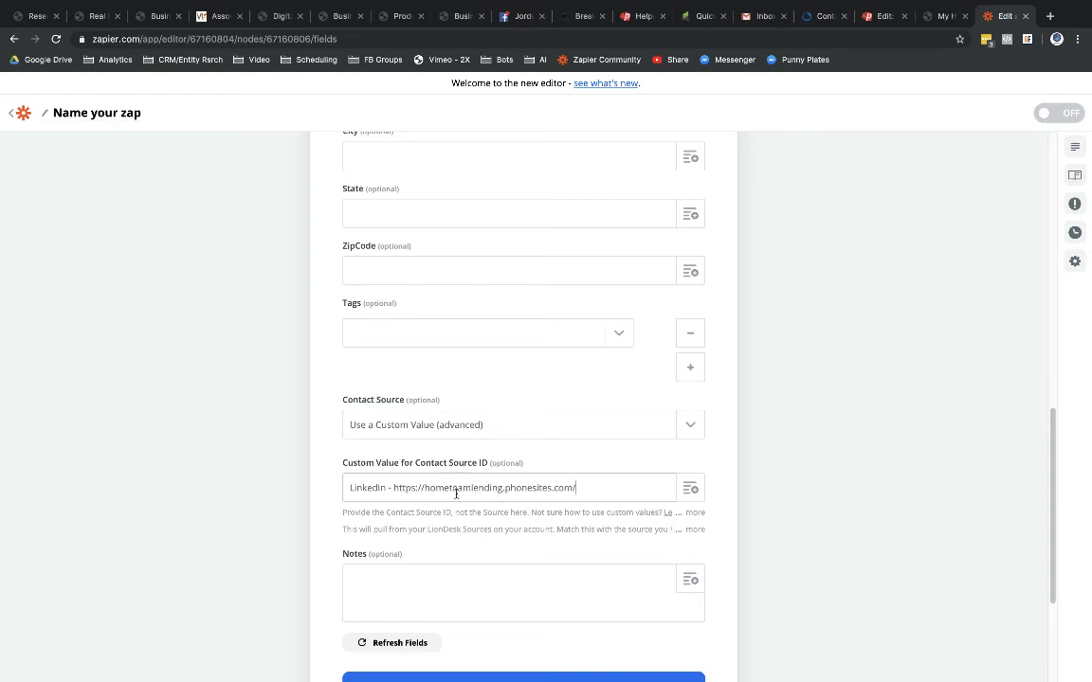
scroll(485, 506, "down", 1)
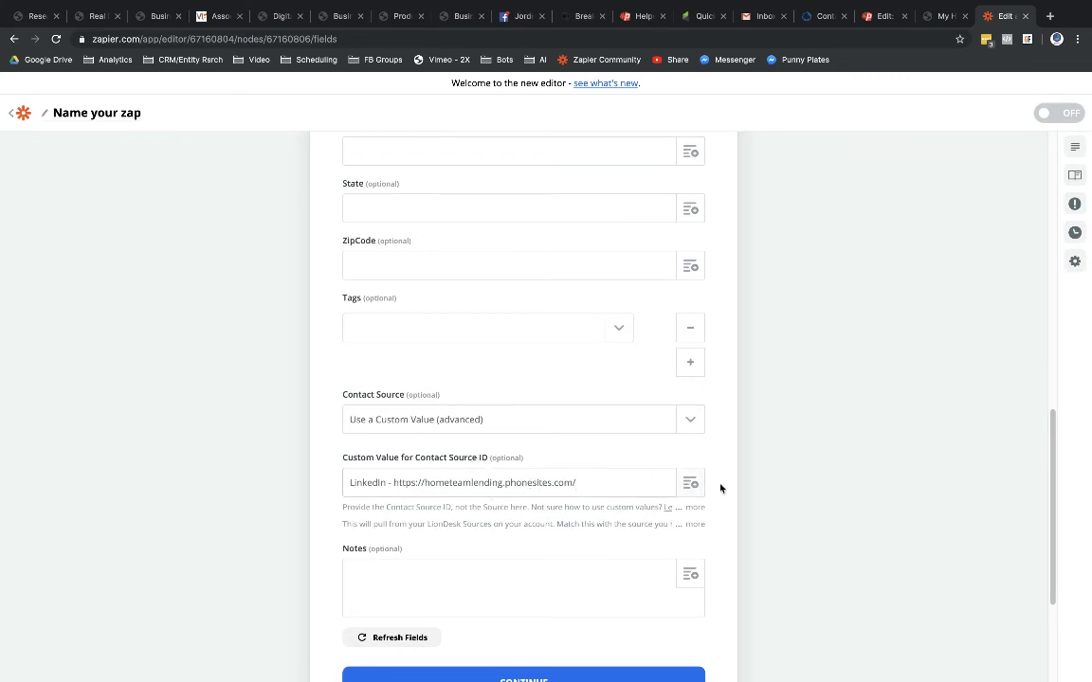
scroll(721, 488, "down", 2)
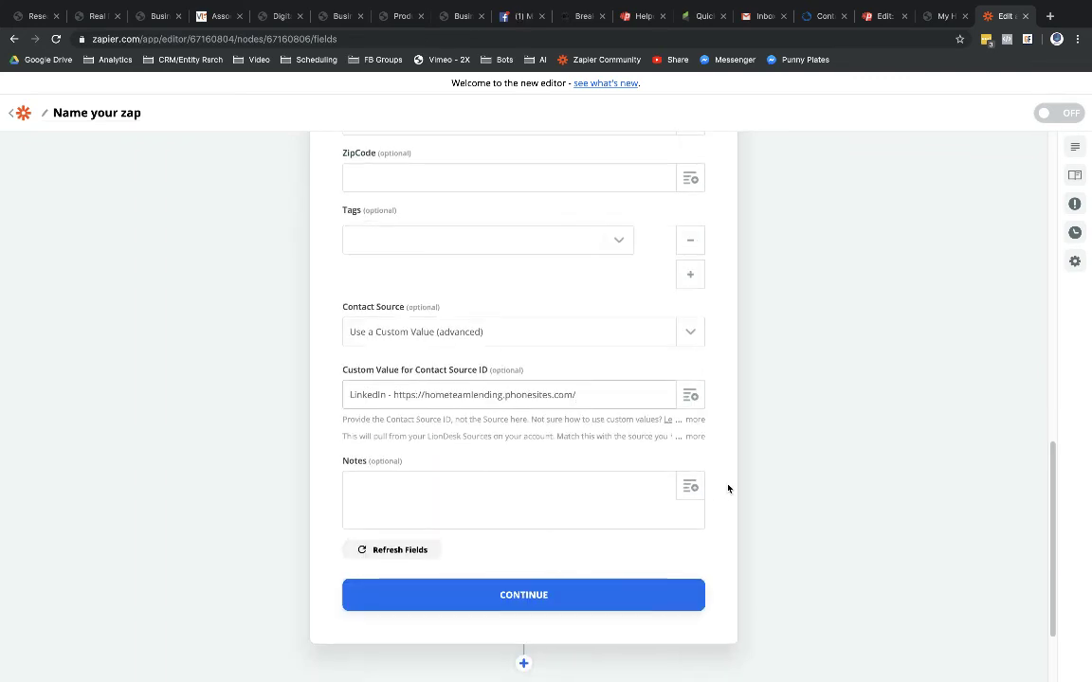
Step: Run Test & Review to send a test contact to LionDesk, then view LionDesk Contacts
left_click(511, 597)
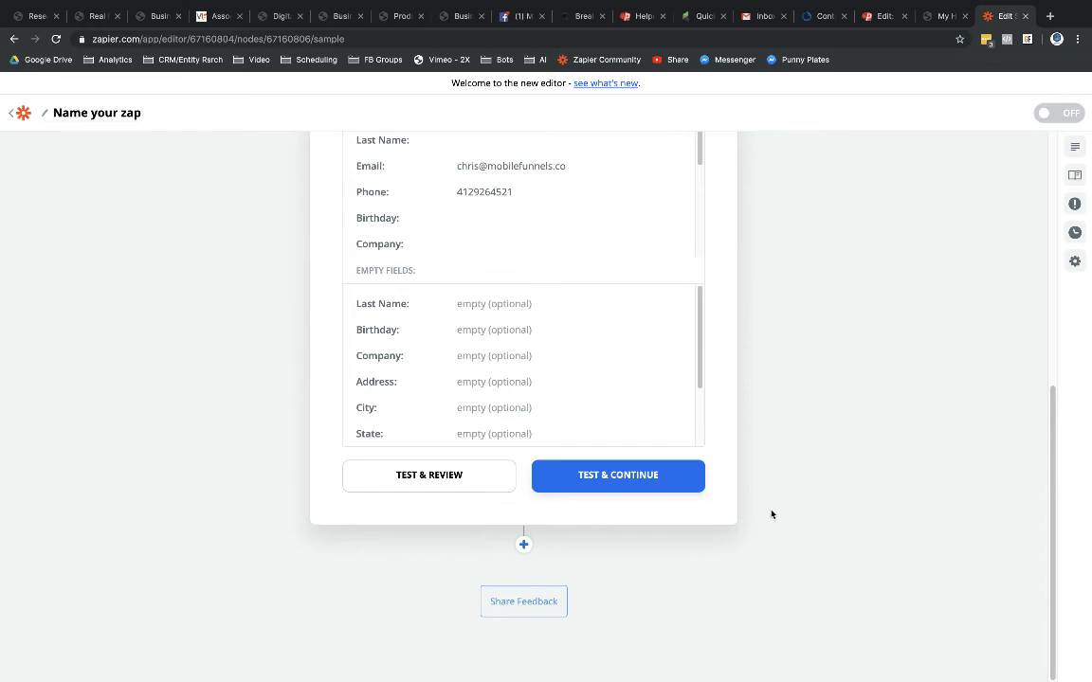
left_click(408, 482)
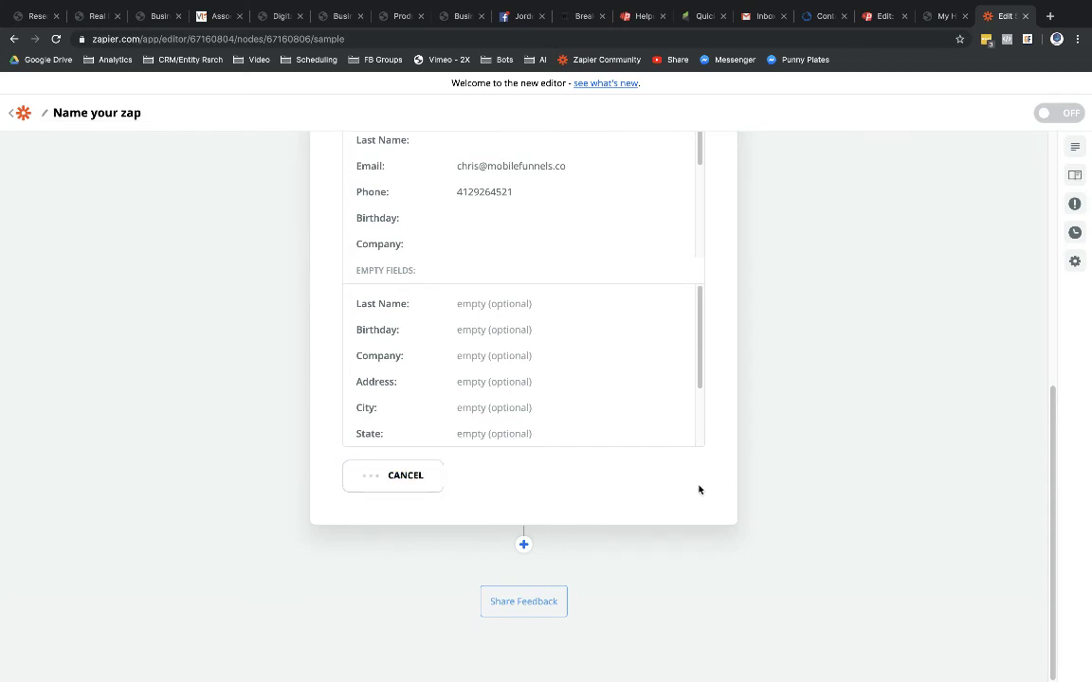
scroll(559, 506, "down", 3)
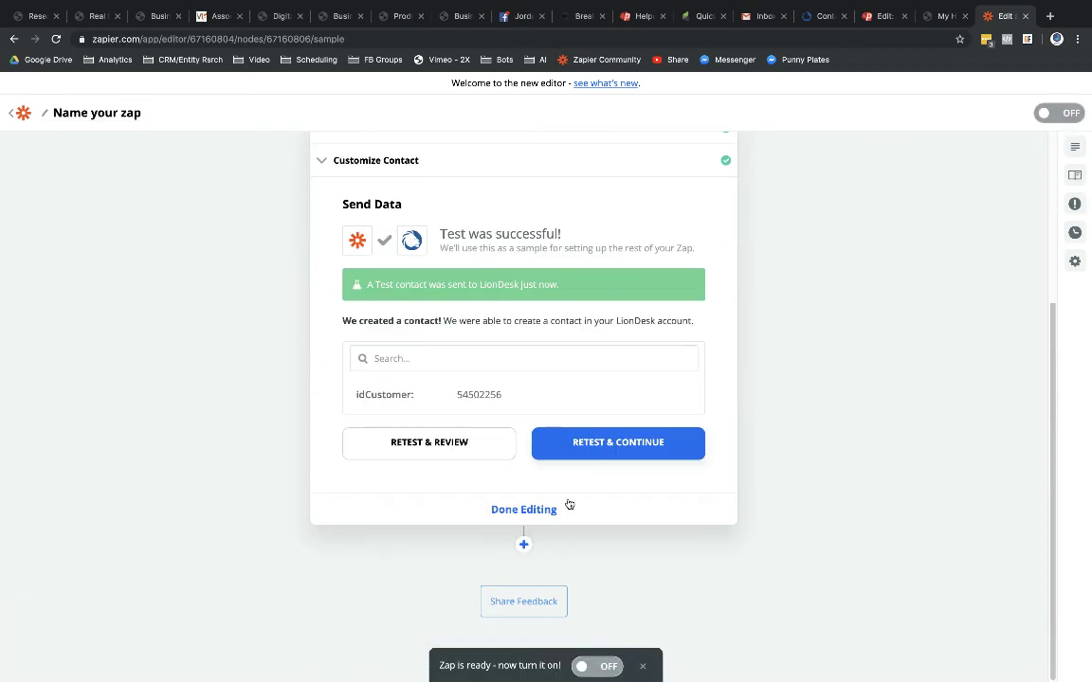
scroll(512, 408, "up", 1)
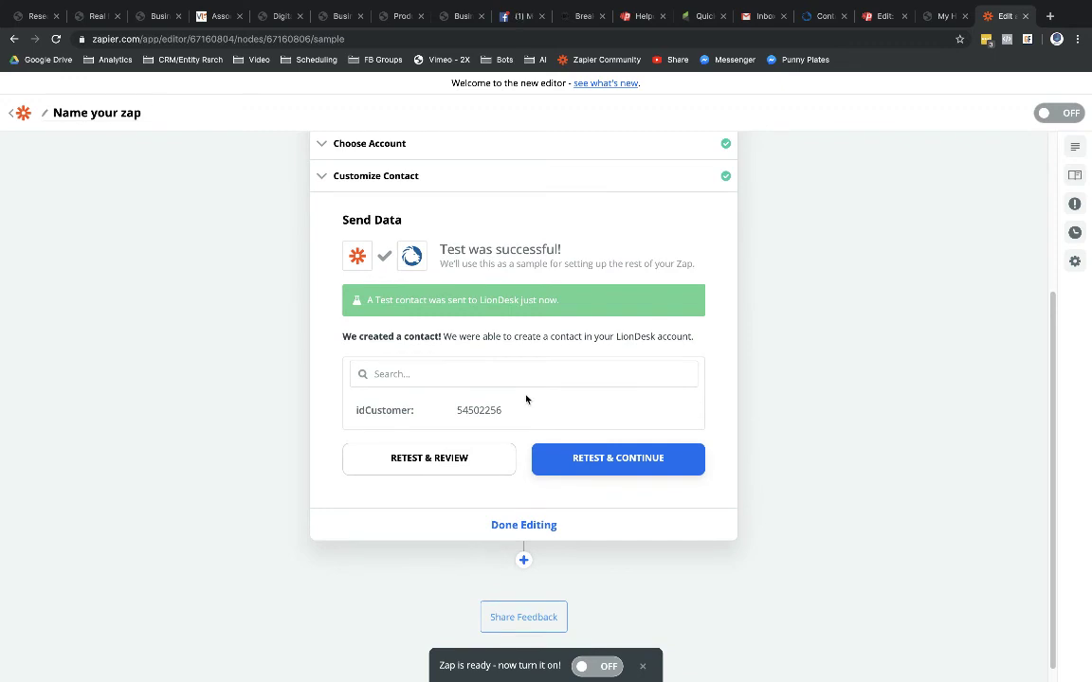
left_click(811, 19)
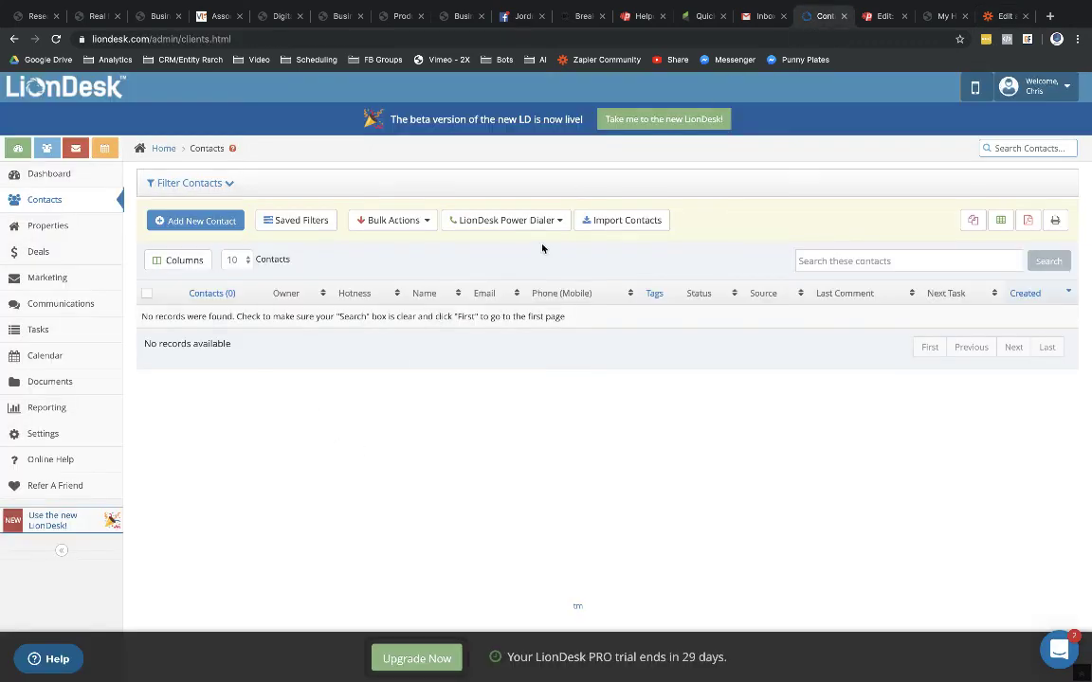
Step: Reload the LionDesk Contacts page and return to the Zapier editor
key("F5")
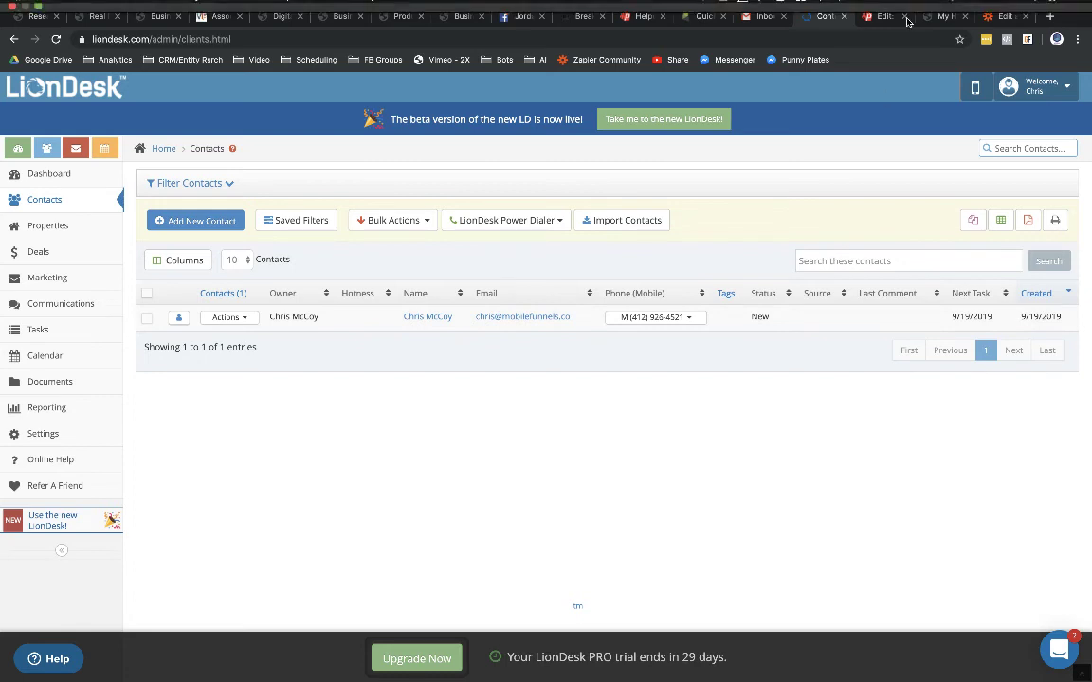
left_click(1002, 21)
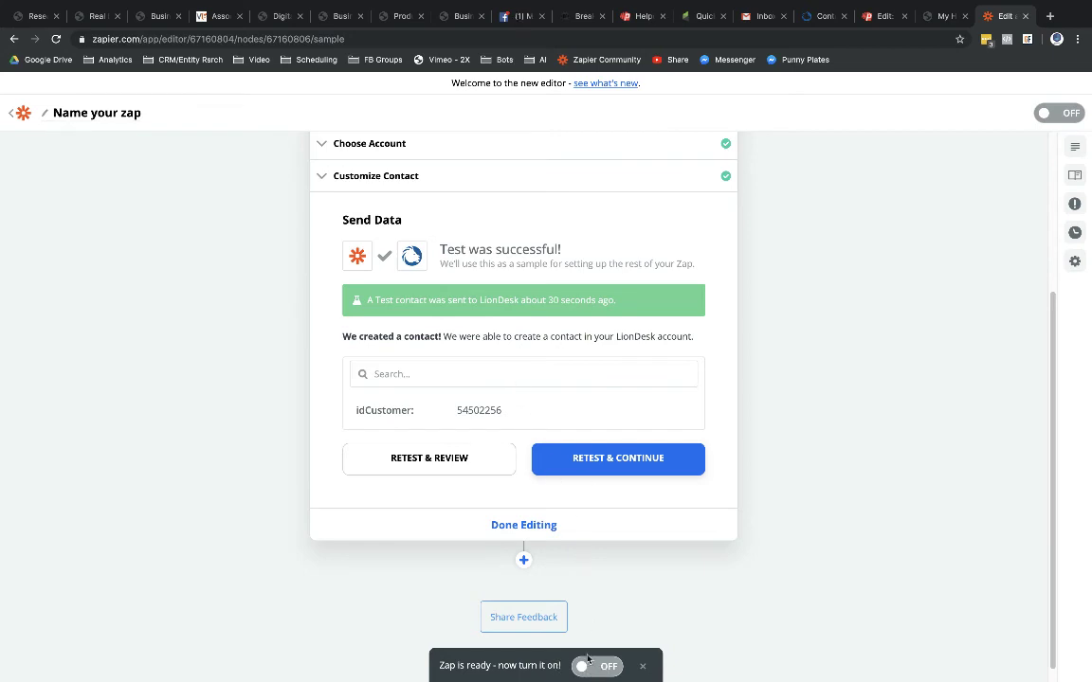
Step: Switch the zap on and rename it 'Home Team Lending - PhoneSites Funnel'
left_click(594, 667)
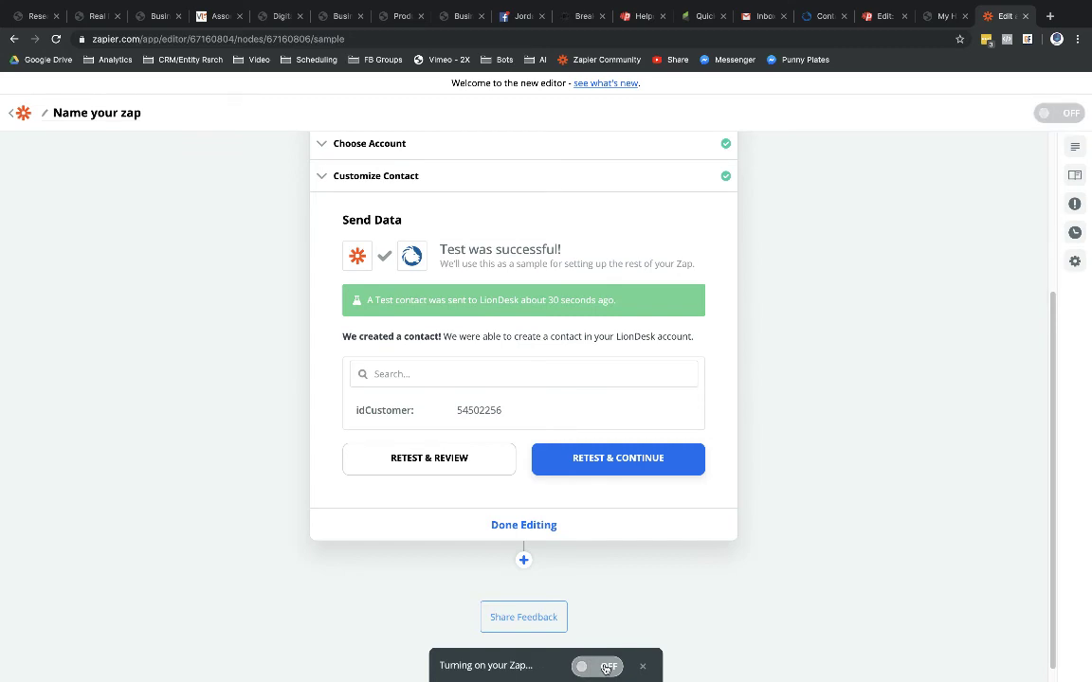
left_click(104, 116)
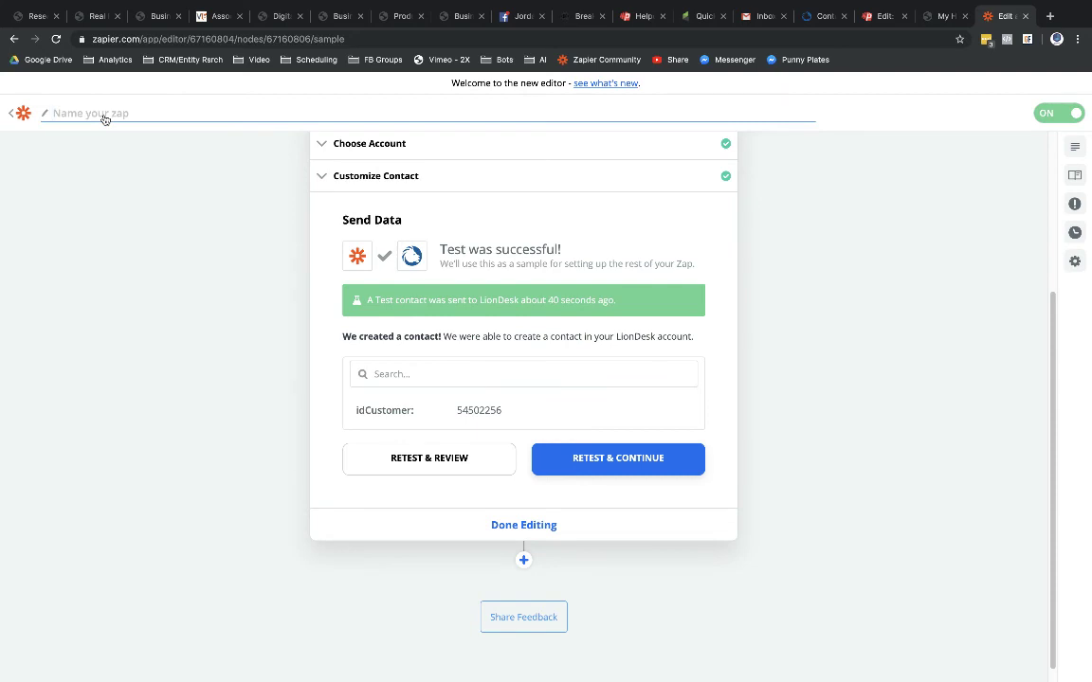
key("super+v")
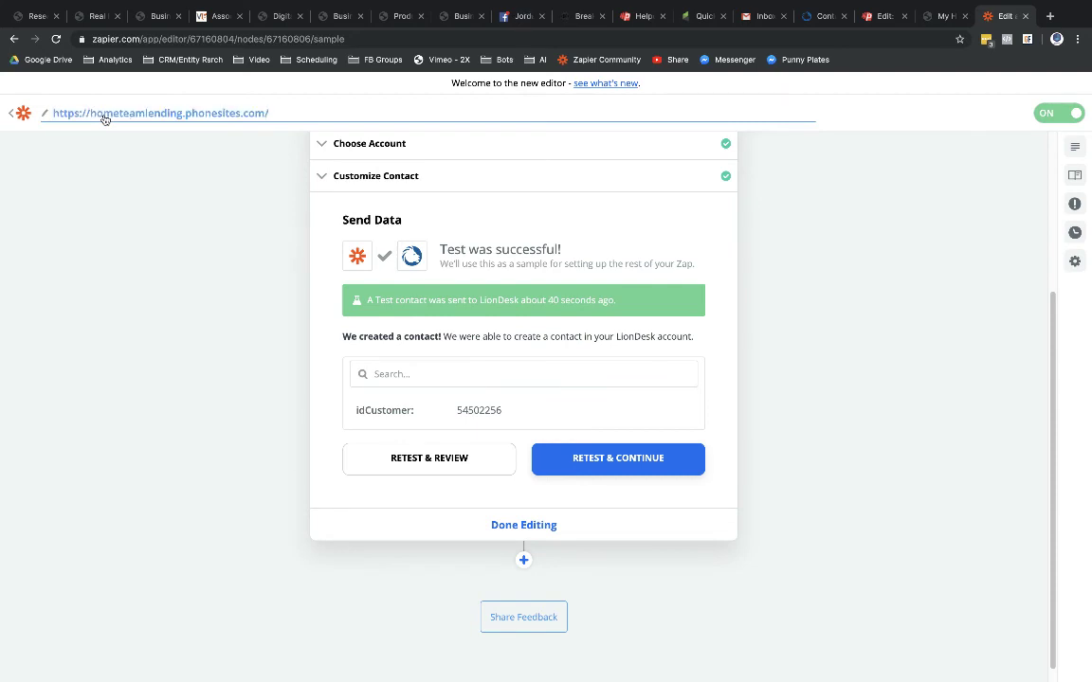
key("super+a")
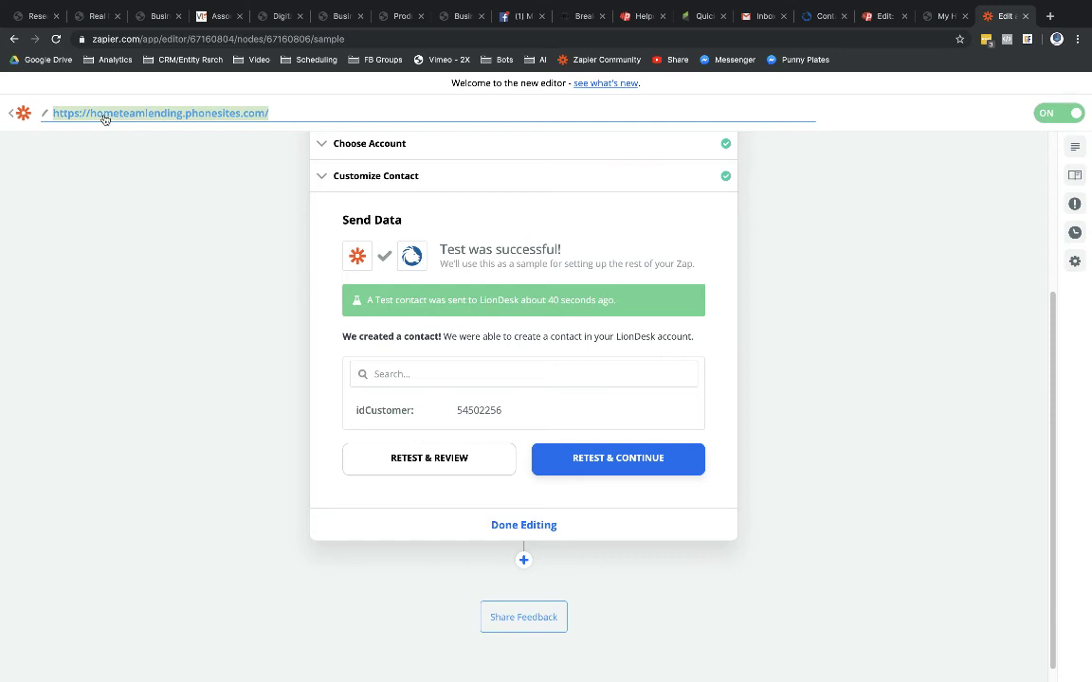
type("Home Team")
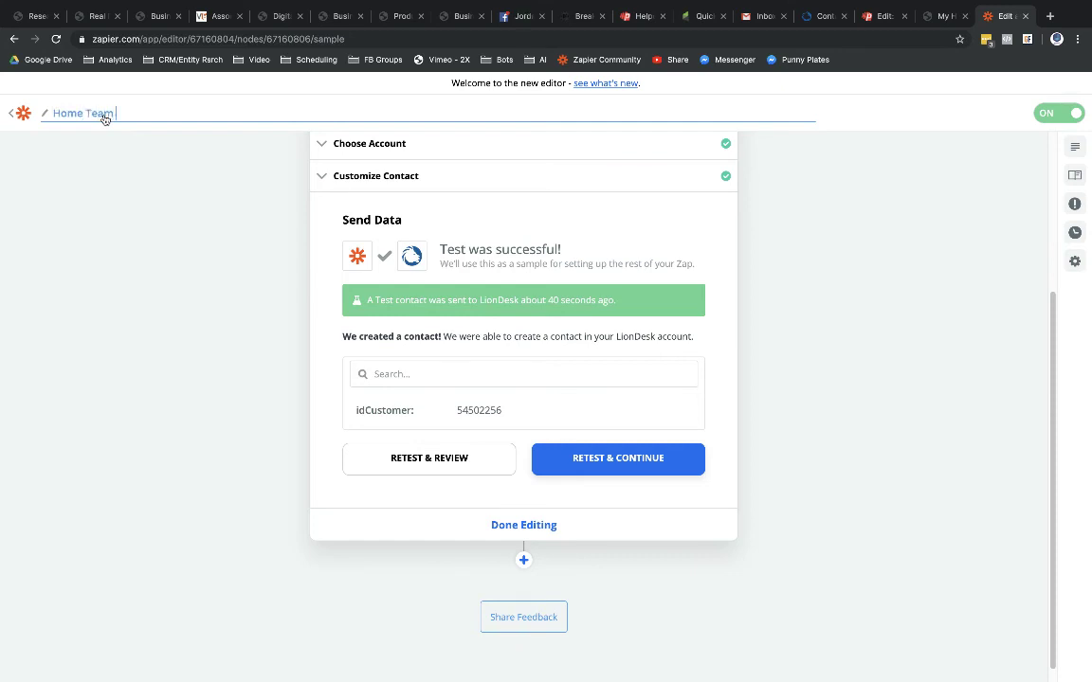
type(" Lending - PhoneSites Funnel")
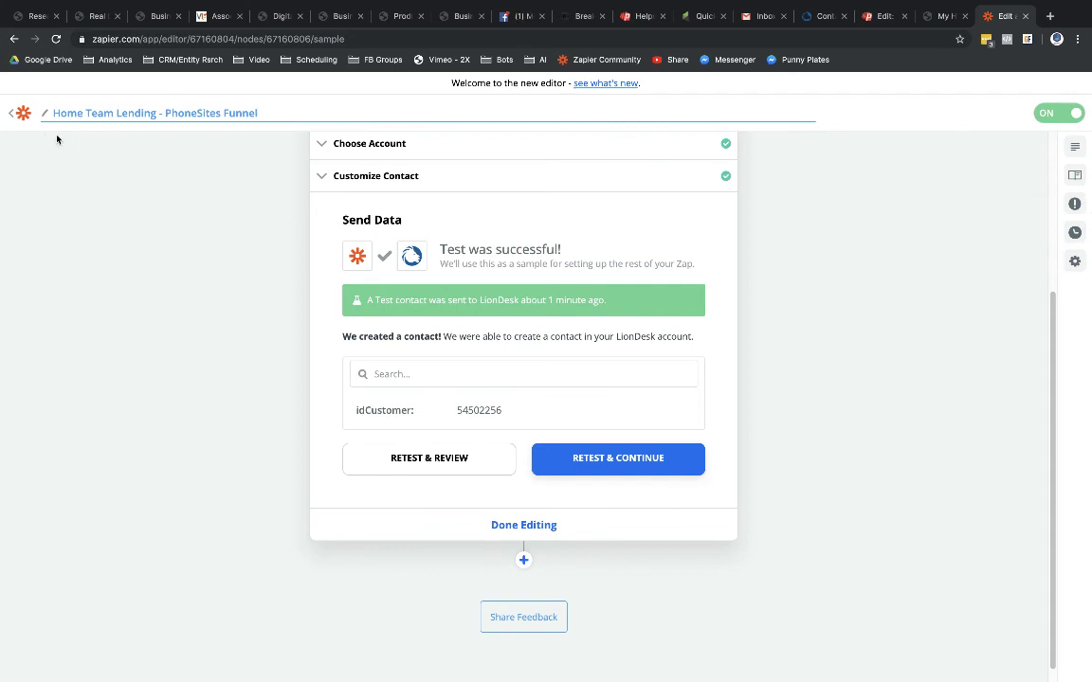
left_click(10, 114)
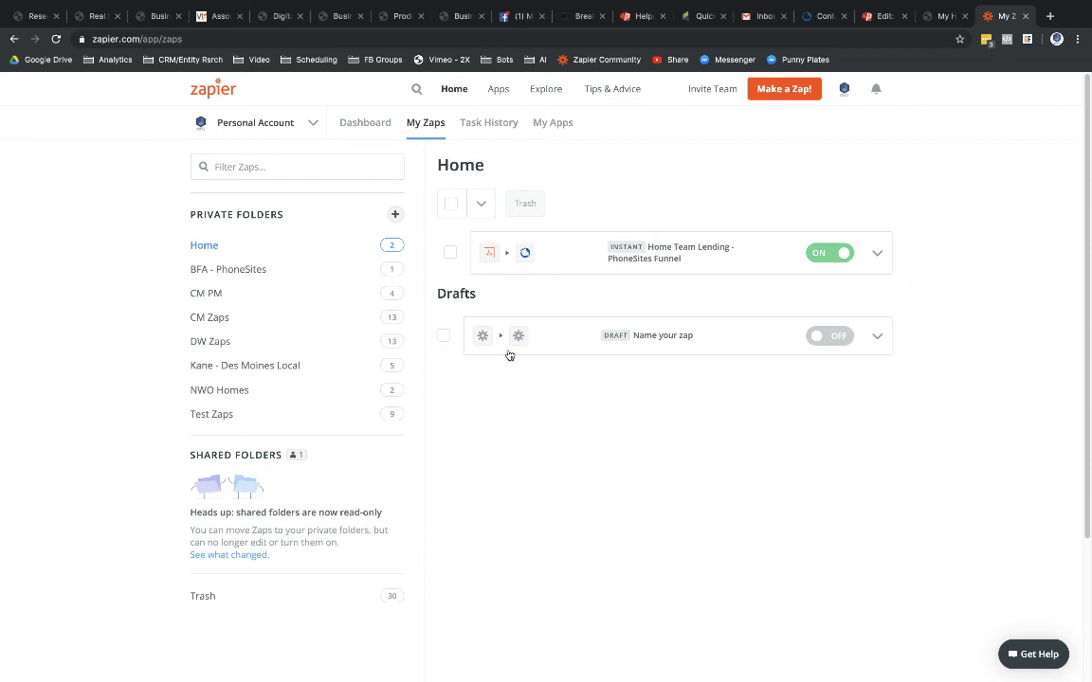
Step: Trash the untitled 'Name your zap' draft and confirm the deletion
left_click(877, 336)
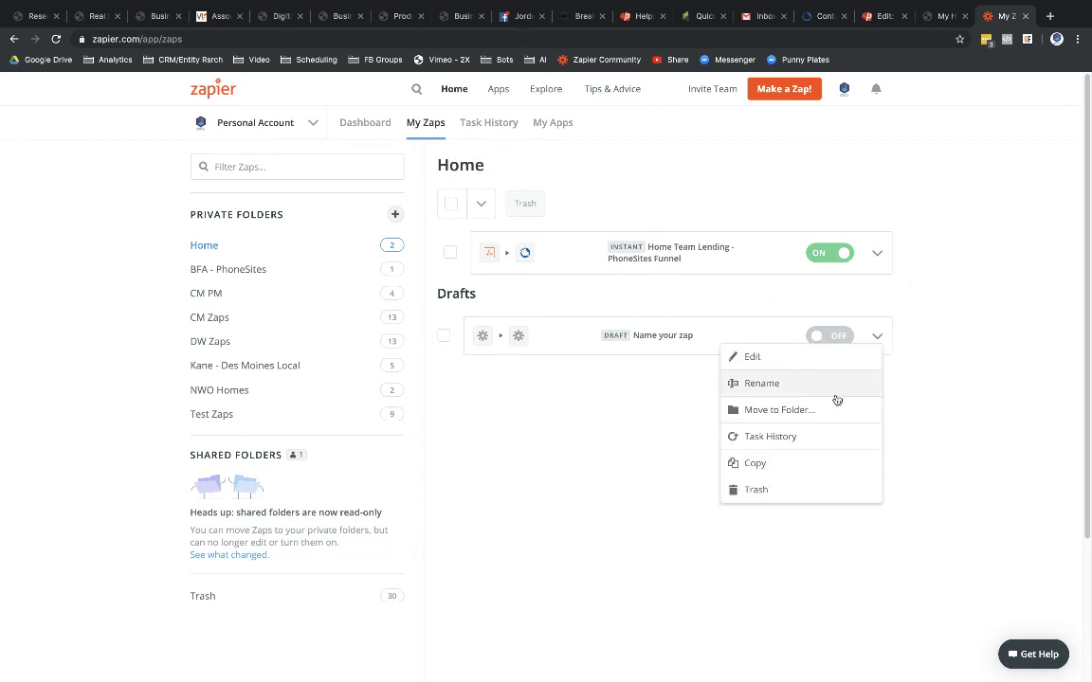
left_click(790, 491)
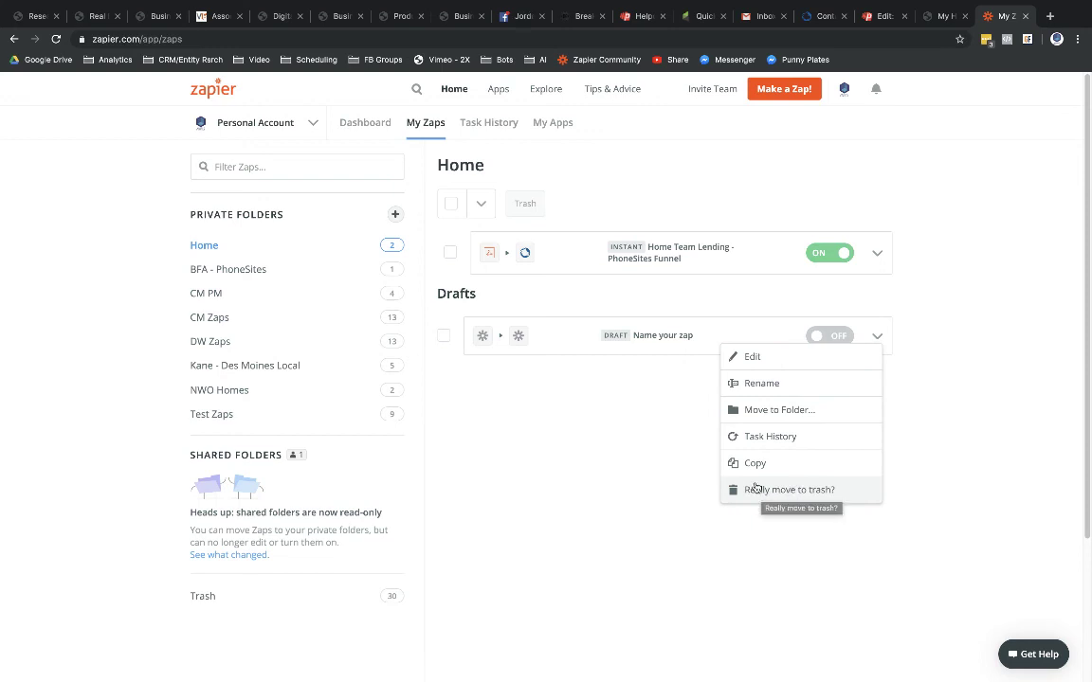
left_click(764, 490)
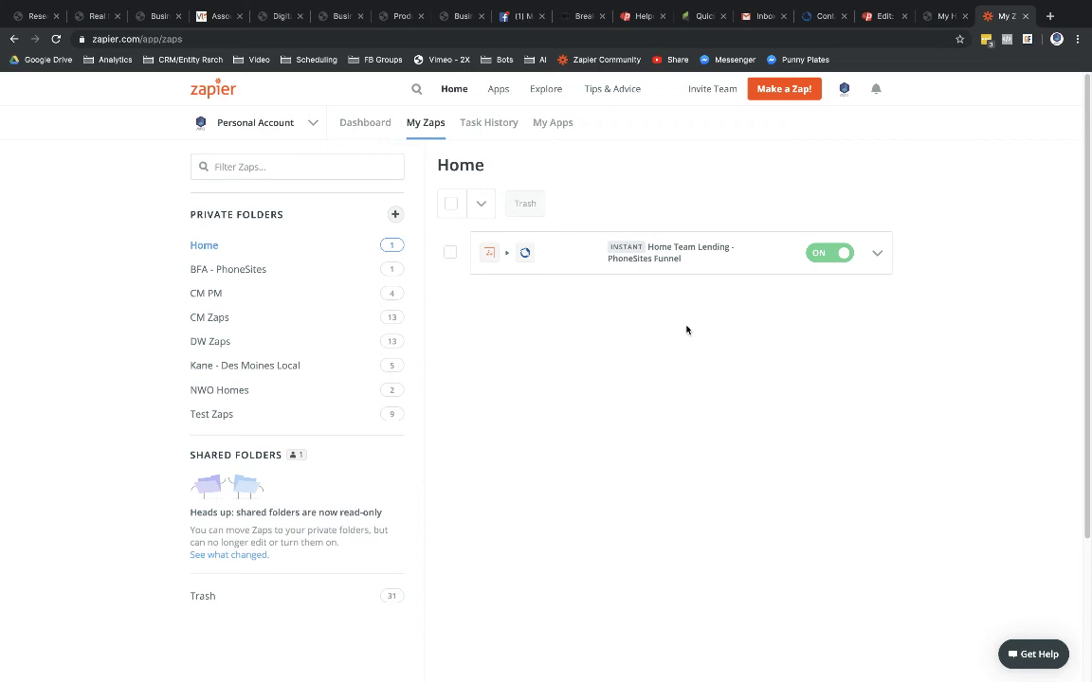
Step: Reload the Phonesites funnel form page to clear the old submission
left_click(938, 16)
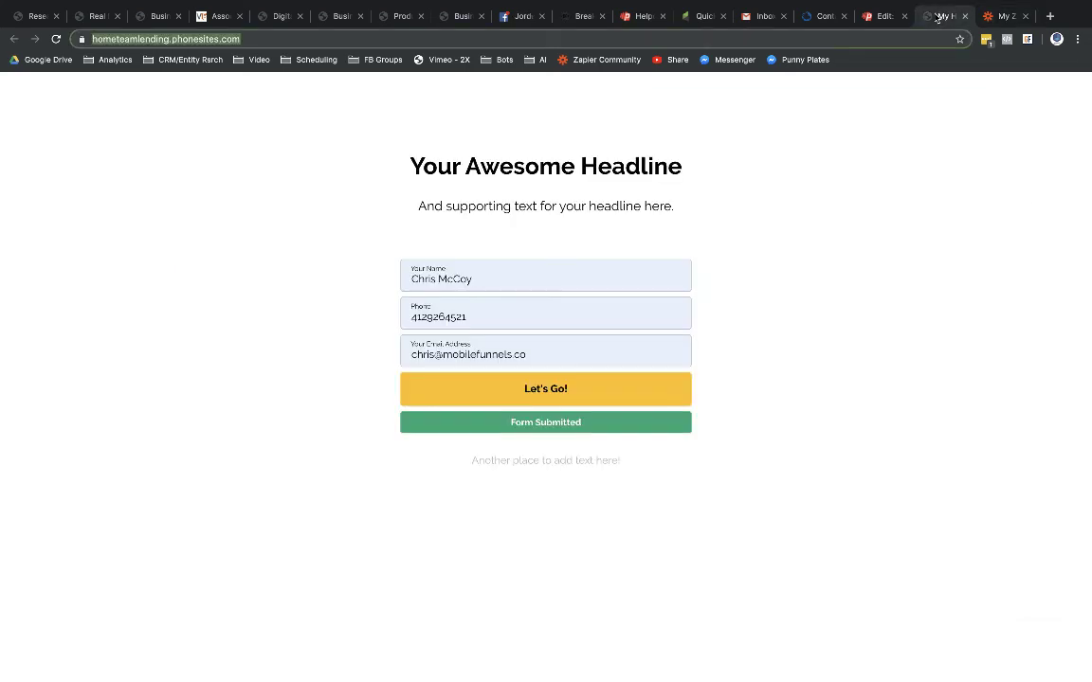
left_click(1005, 16)
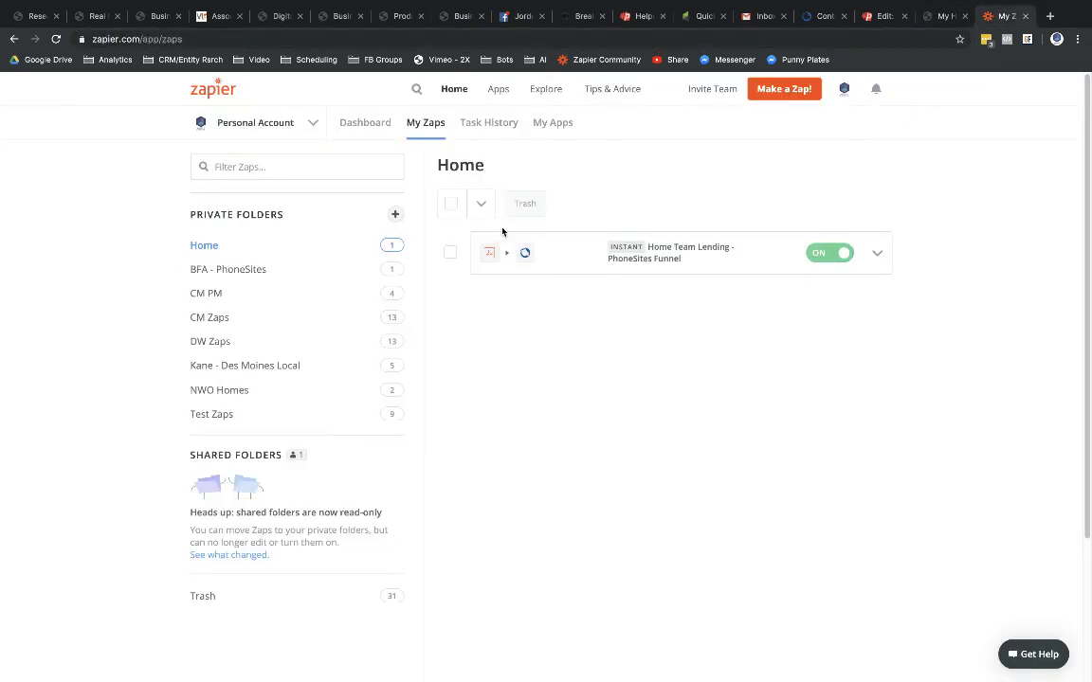
left_click(943, 16)
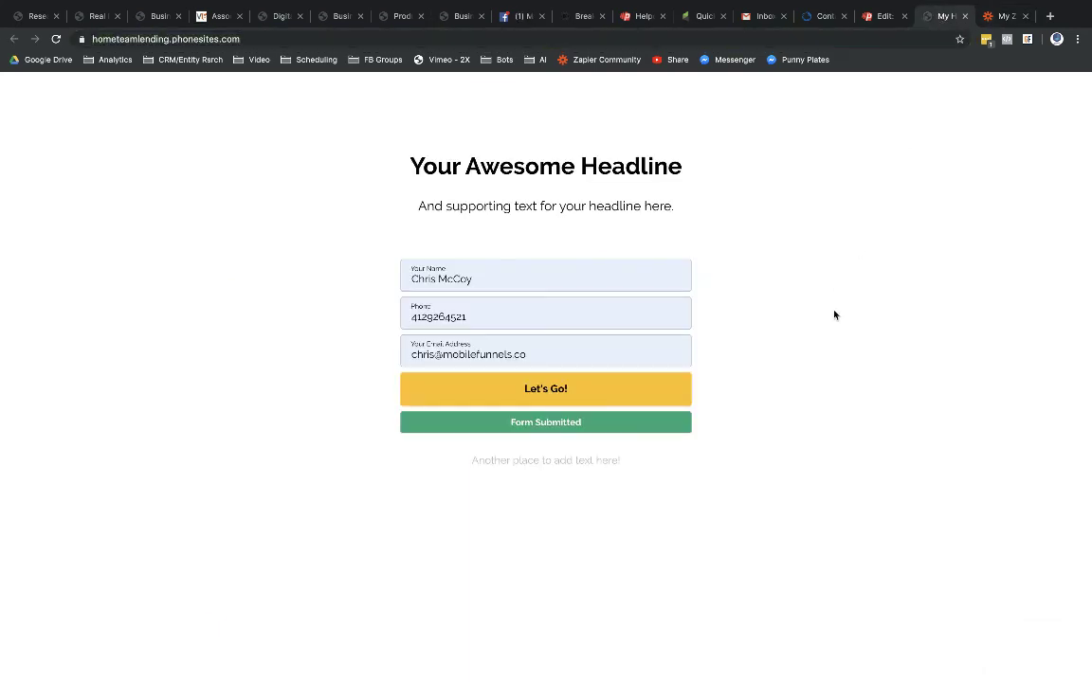
left_click(56, 39)
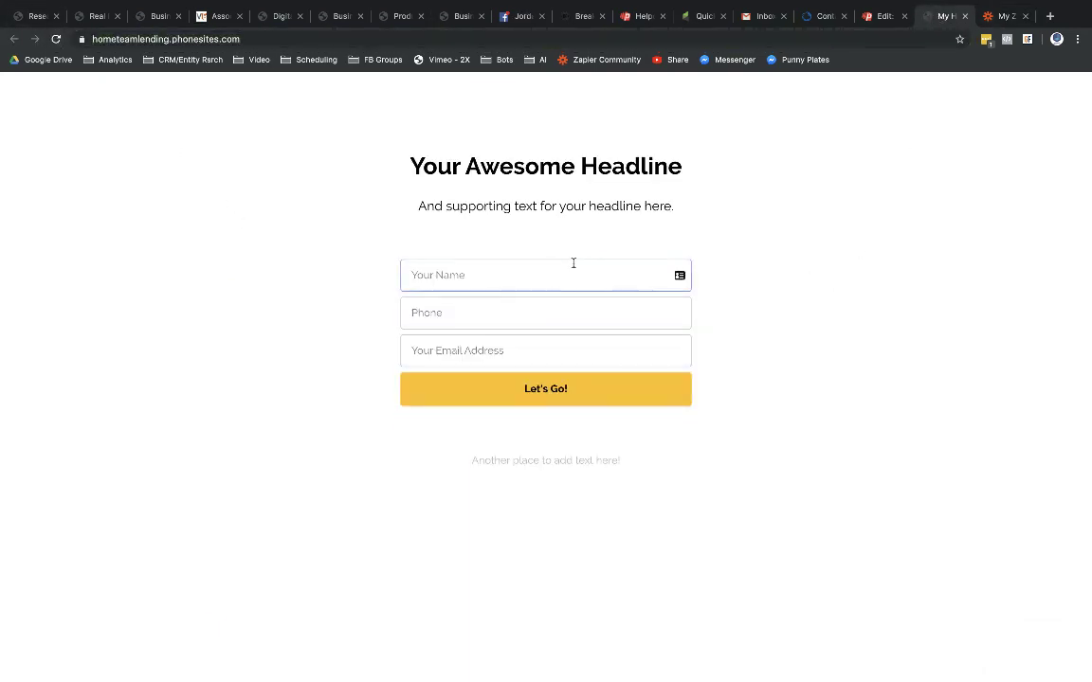
Step: Submit a test lead with a name, phone number and saved e-mail address
left_click(545, 276)
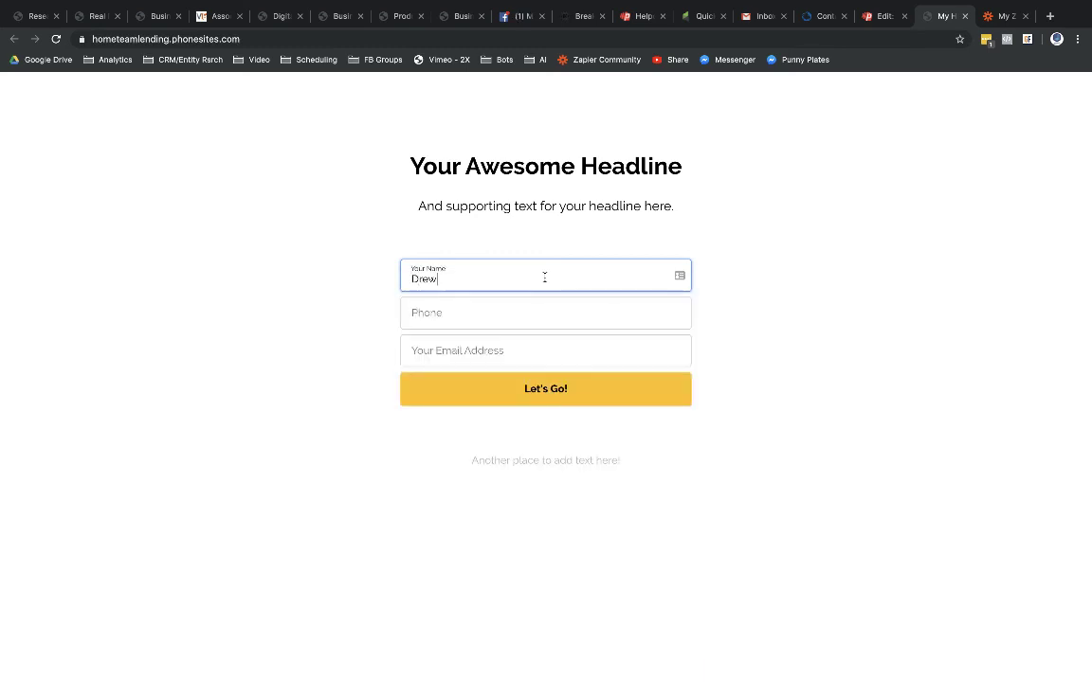
key("Tab")
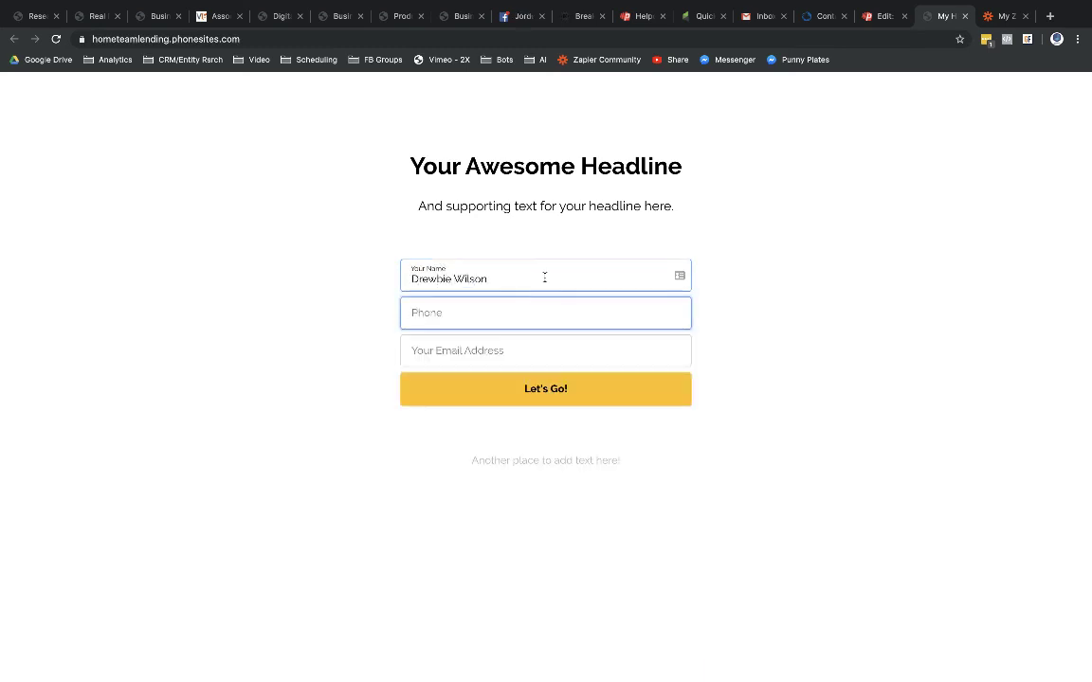
type("1111111111")
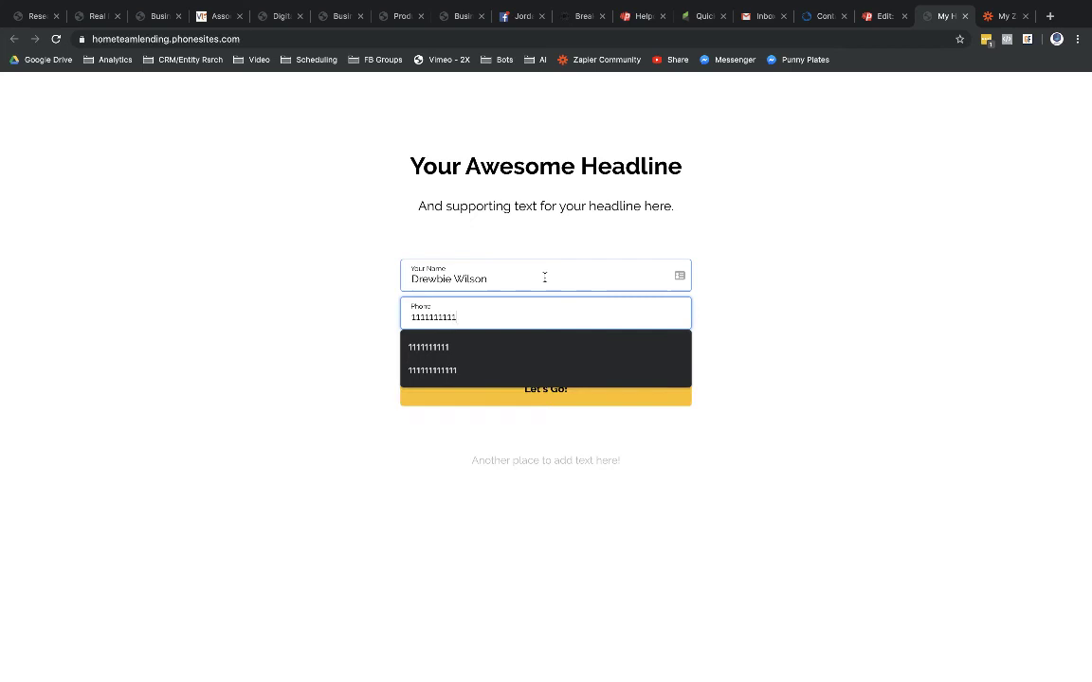
key("Tab")
type("dre")
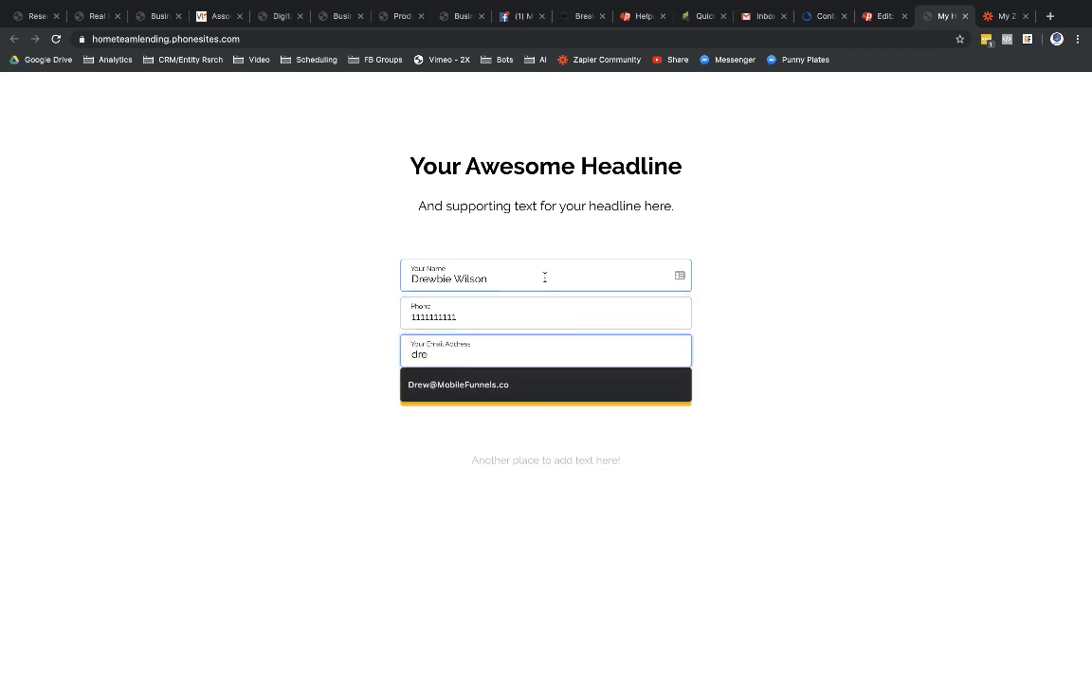
left_click(463, 385)
left_click(462, 388)
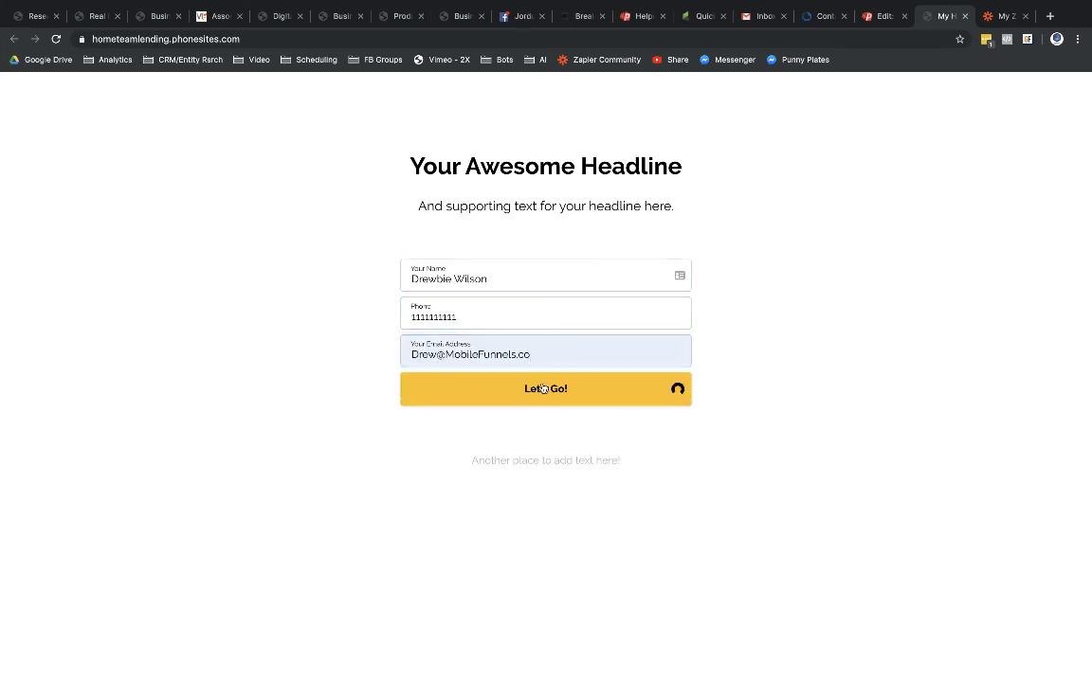
left_click(995, 17)
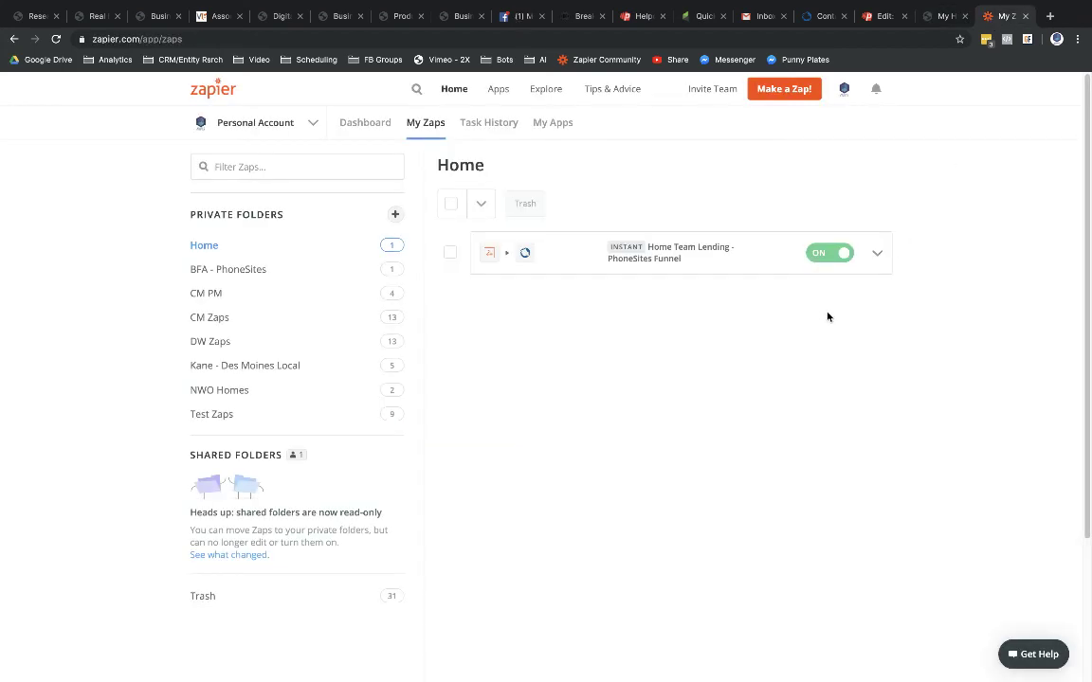
Step: Reload the LionDesk Contacts page to show the new lead
left_click(819, 16)
left_click(58, 39)
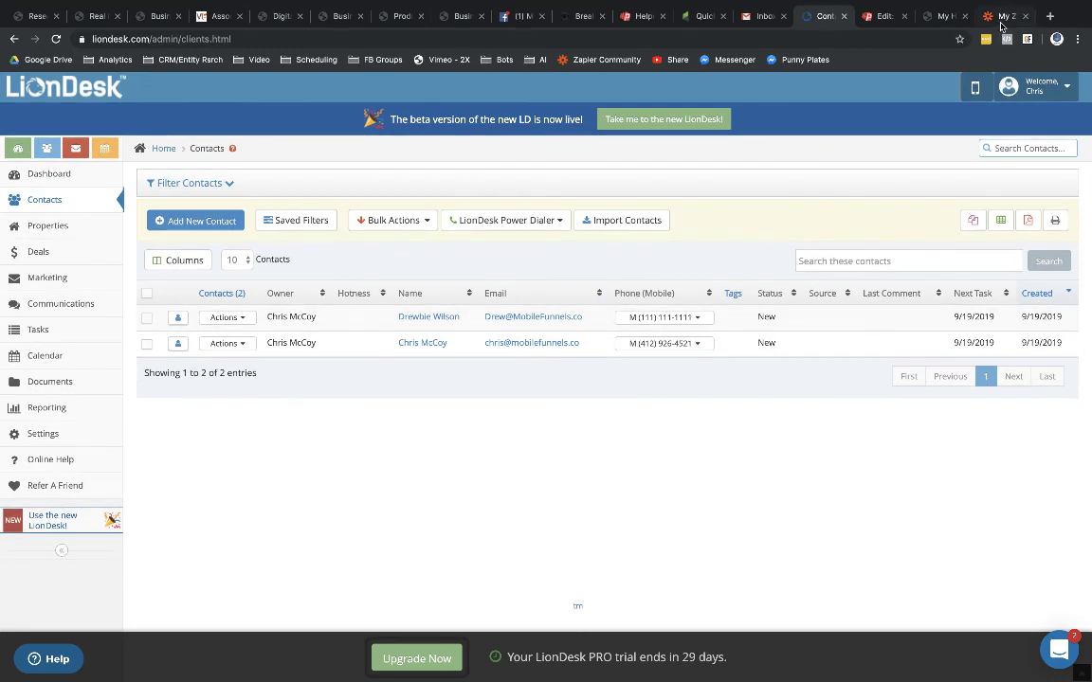
Step: Open Task History and inspect the latest successful Home Team Lending - PhoneSites Funnel run
left_click(1003, 16)
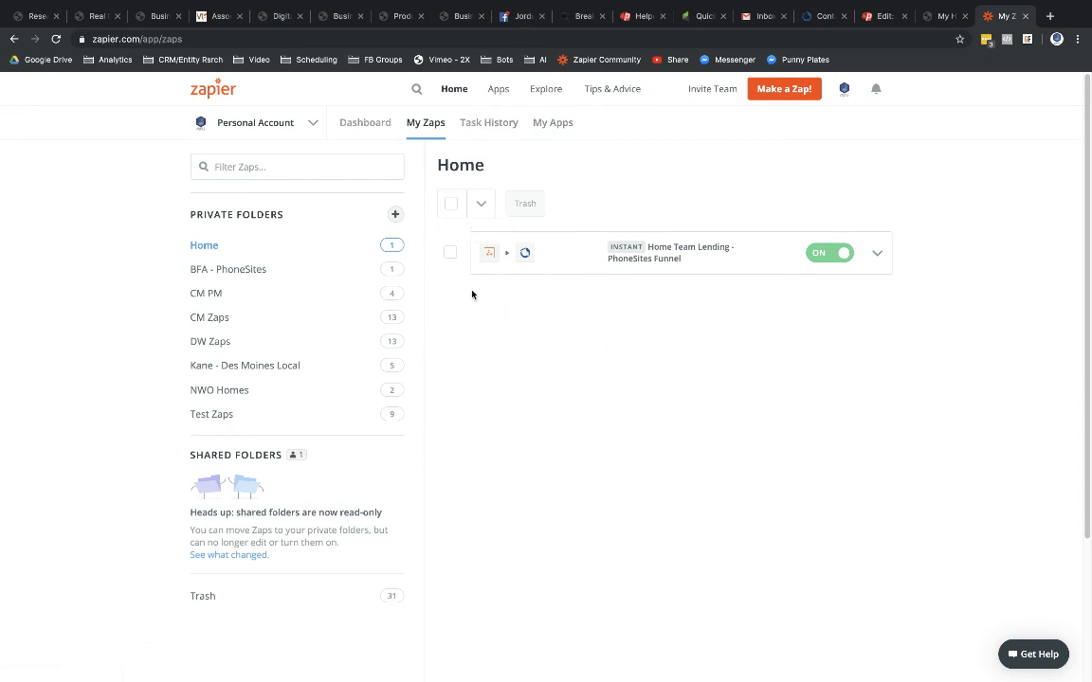
left_click(473, 126)
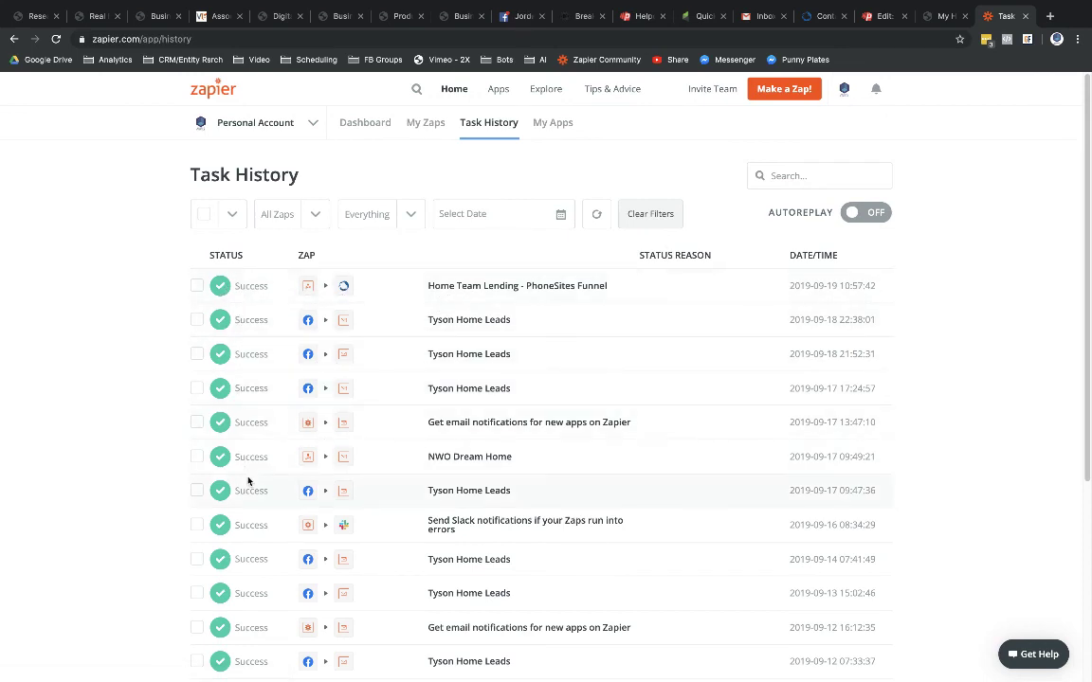
left_click(246, 286)
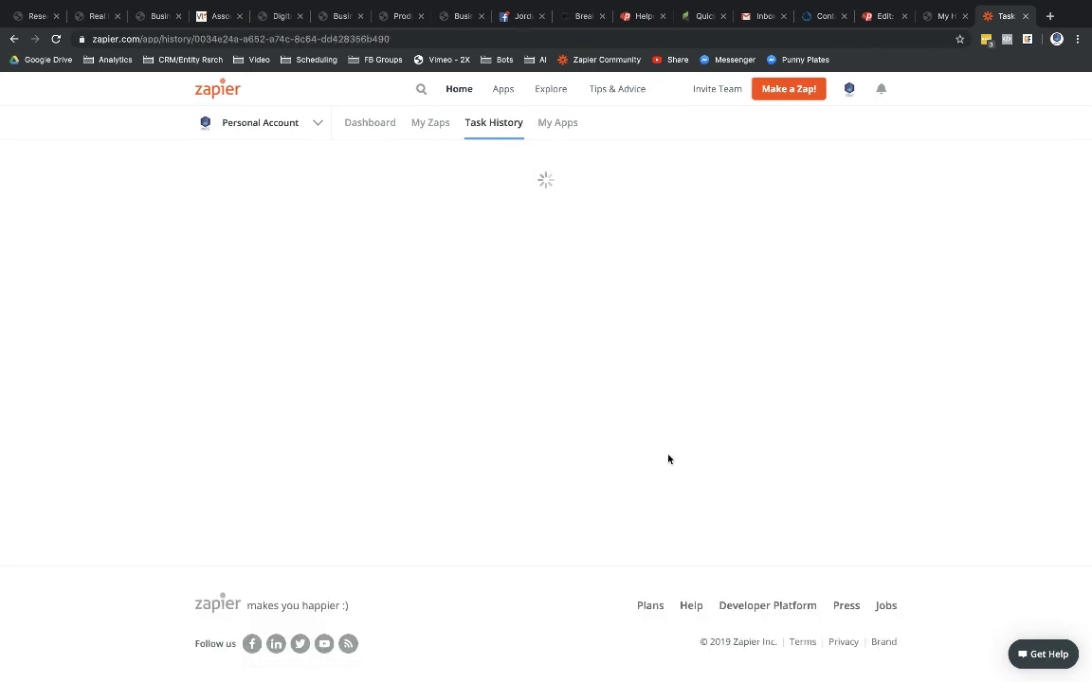
scroll(668, 457, "down", 3)
scroll(668, 459, "down", 2)
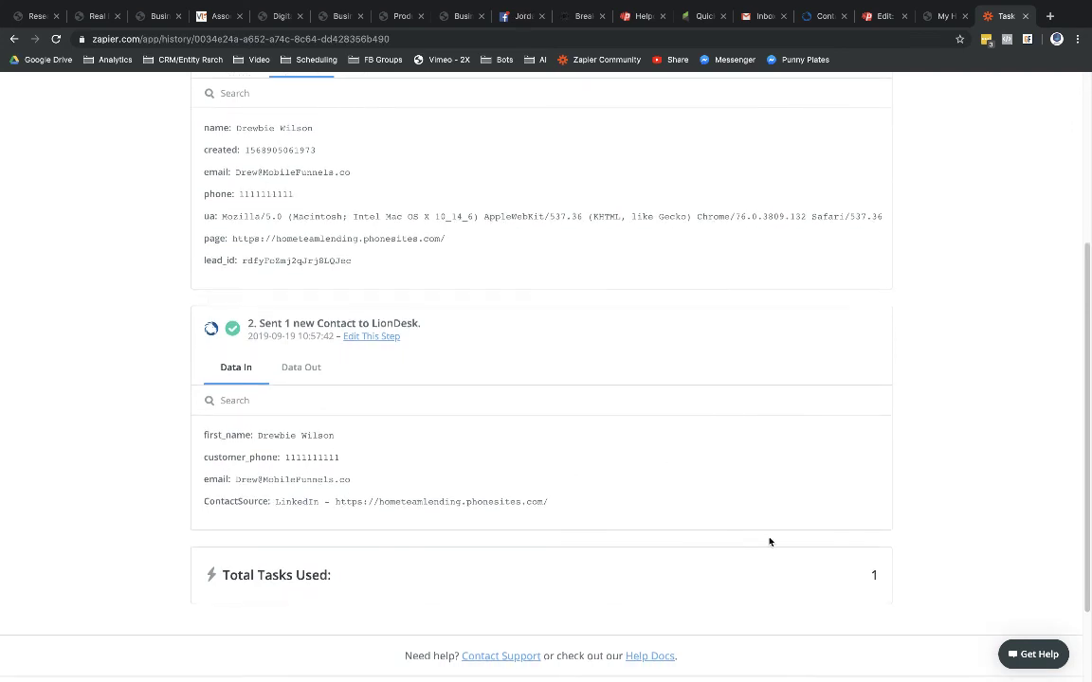
scroll(769, 541, "up", 1)
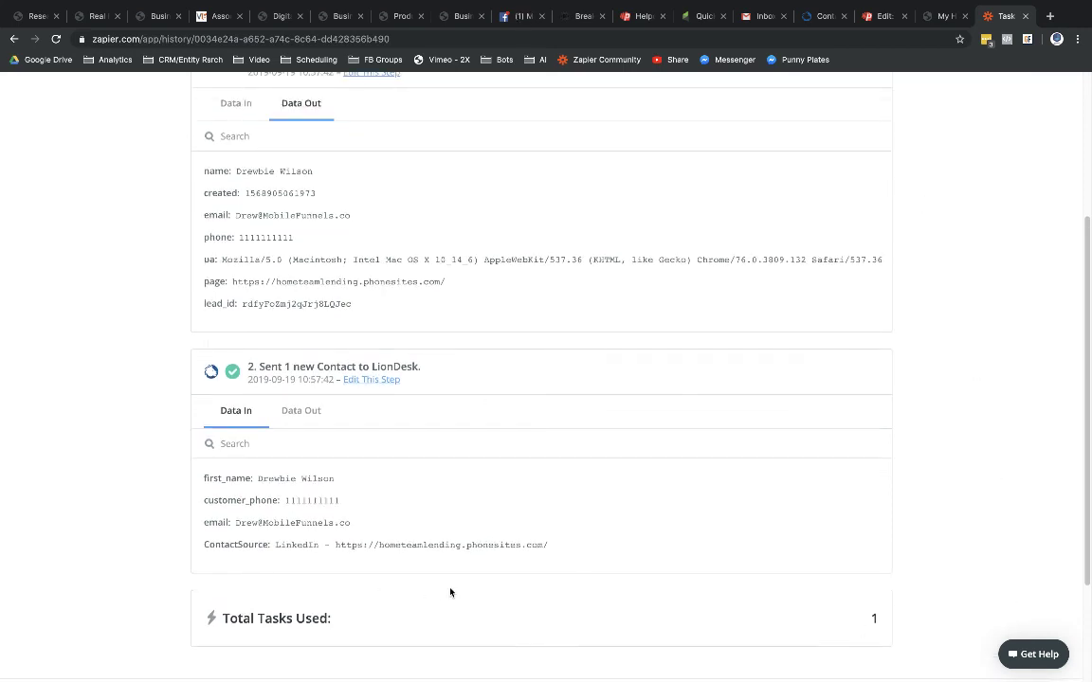
scroll(454, 593, "up", 2)
scroll(454, 593, "up", 3)
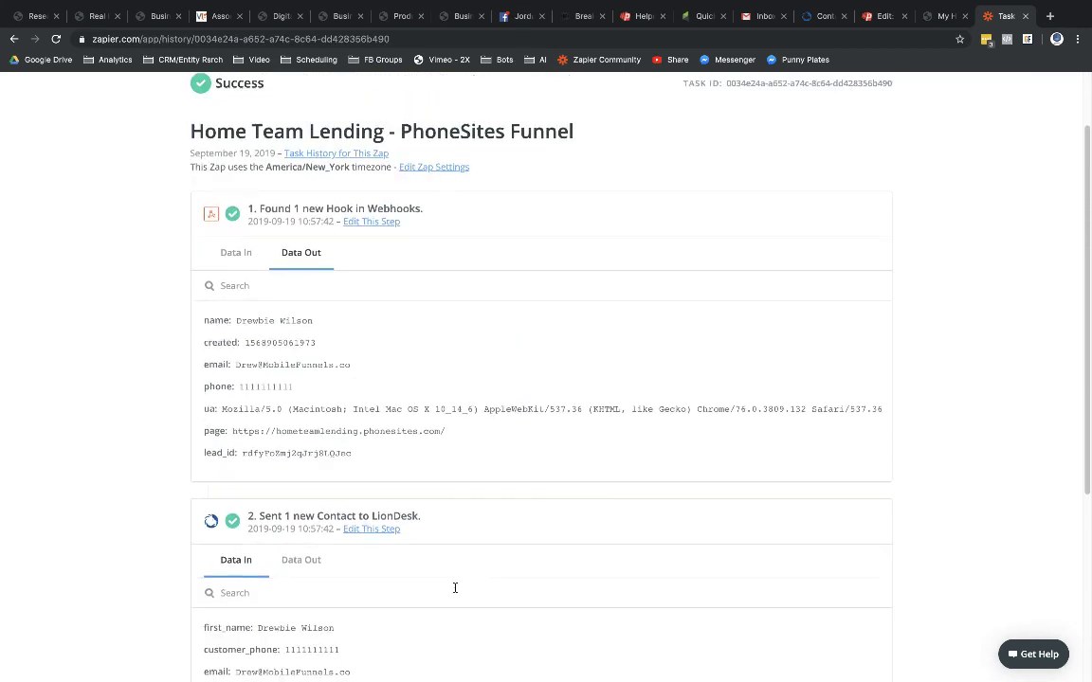